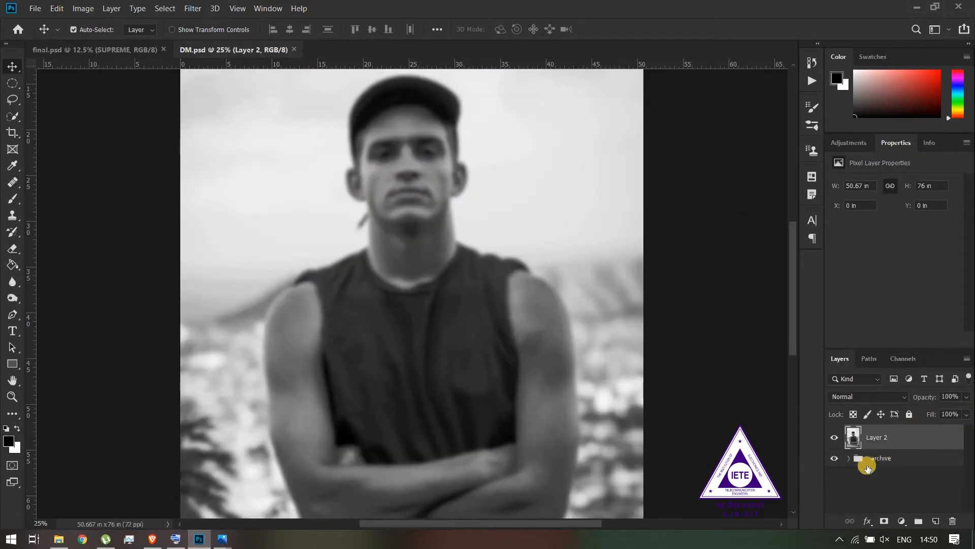
Move Layer 1 and Layer 0 out of the archive group and place Layer 2 inside it
left_click(849, 458)
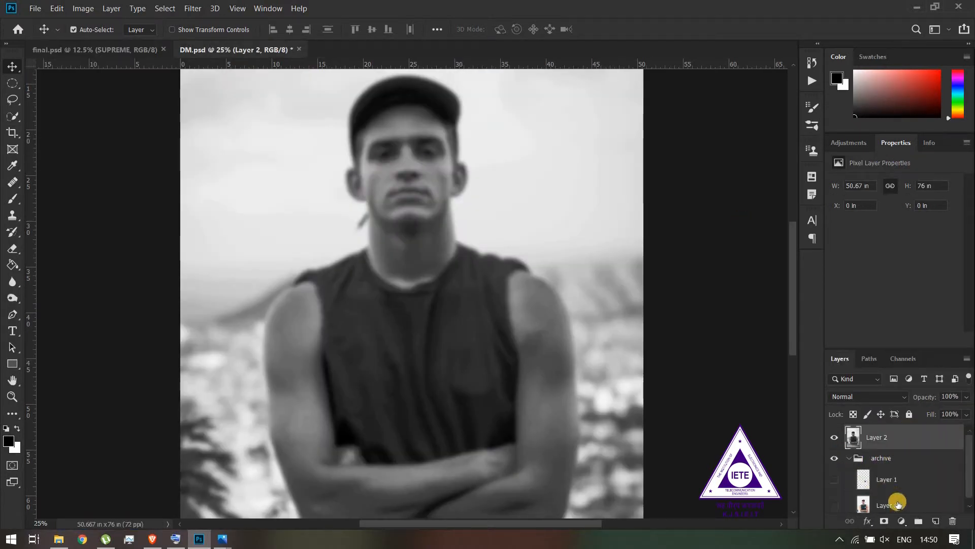
left_click(901, 506)
left_click(908, 479, "ctrl")
left_click_drag(908, 478, 900, 507)
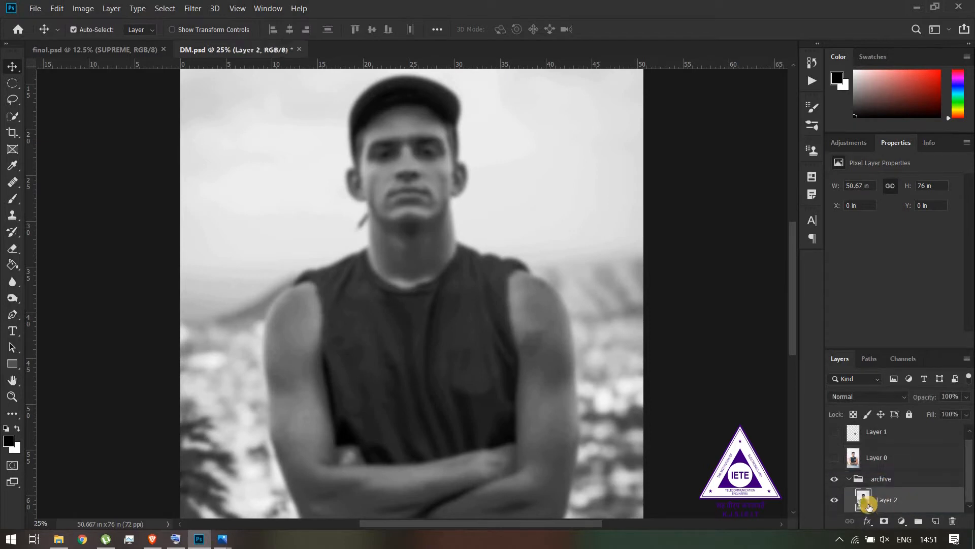
Hide the archive group, show Layer 0 and Layer 1, and collapse the group
left_click(836, 481)
left_click(855, 480)
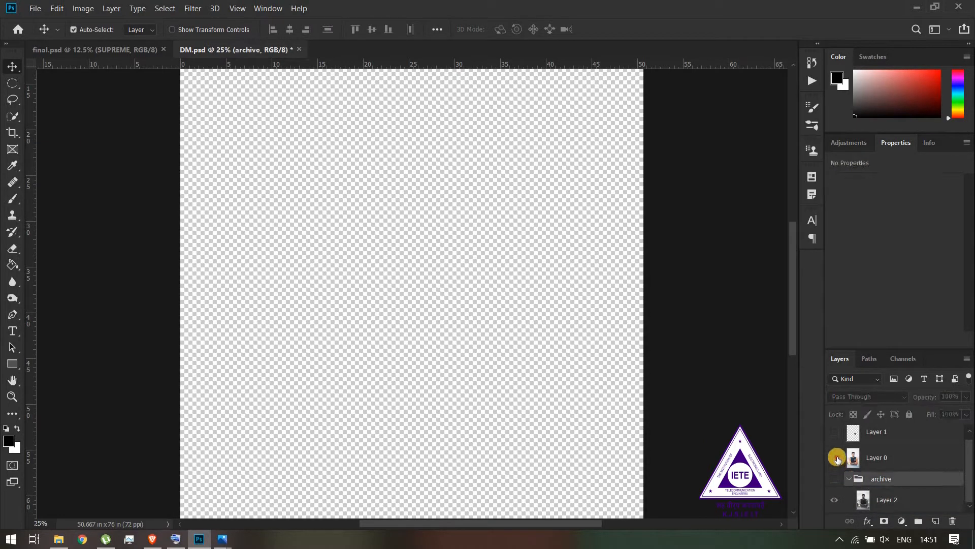
left_click(834, 457)
left_click(833, 437)
left_click(854, 480)
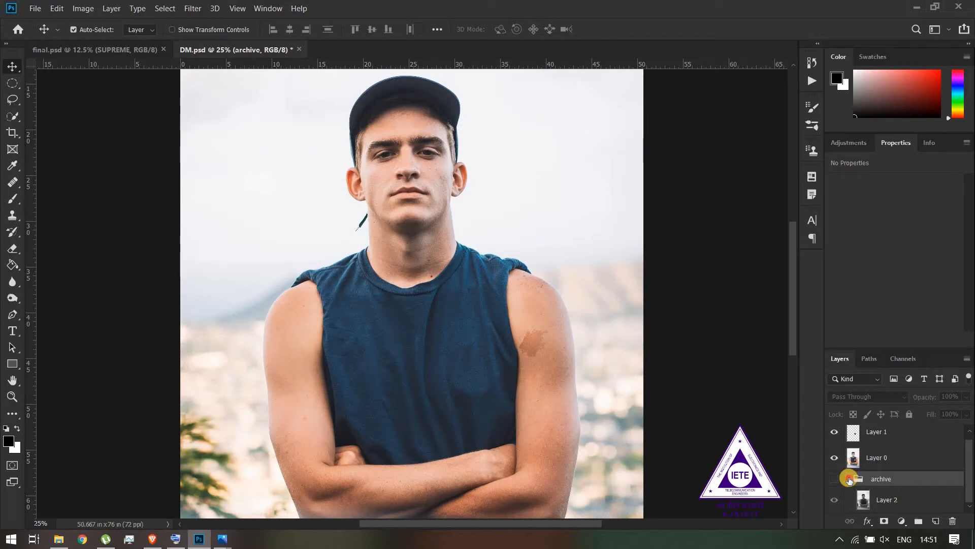
left_click(849, 479)
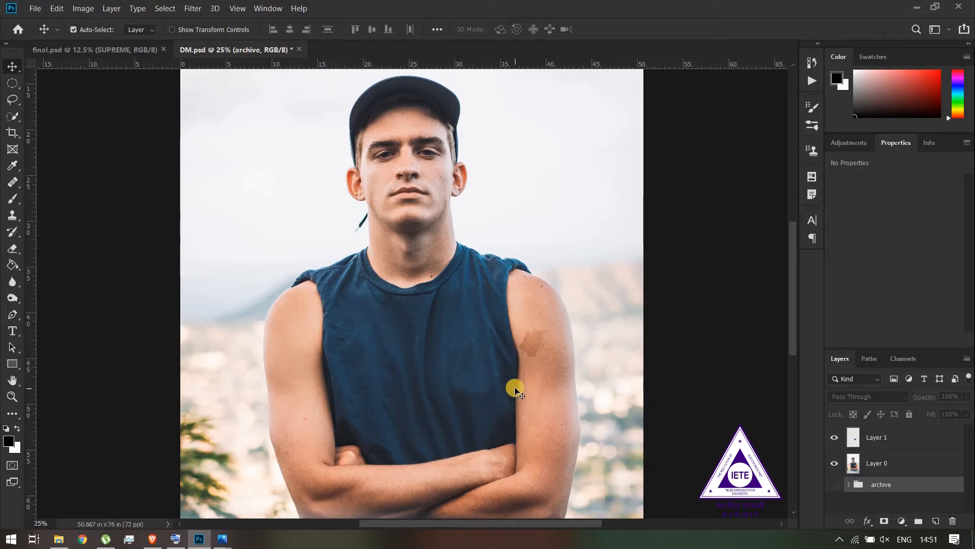
Draw a rectangle shape about 989 by 270 px across the shirt's chest, above Layer 1
left_click(870, 437)
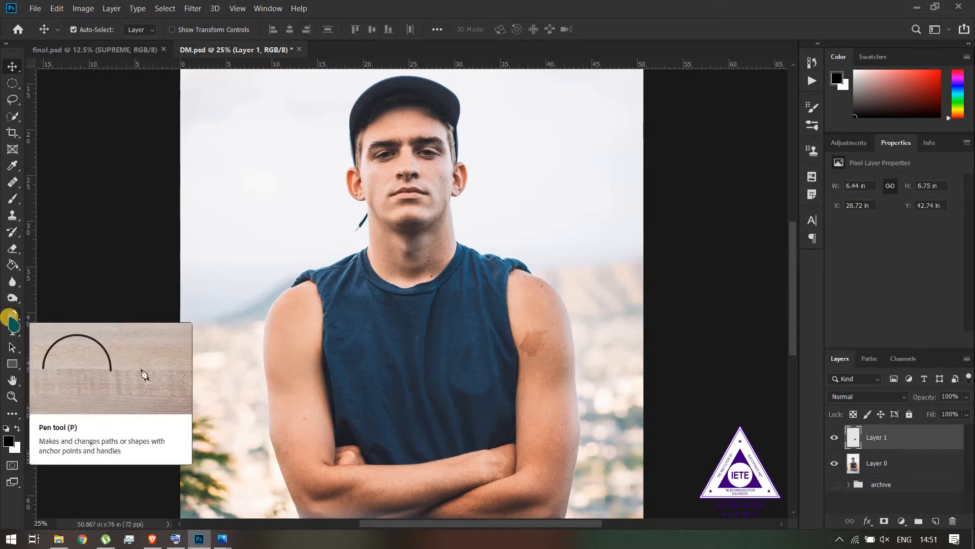
left_click(12, 364)
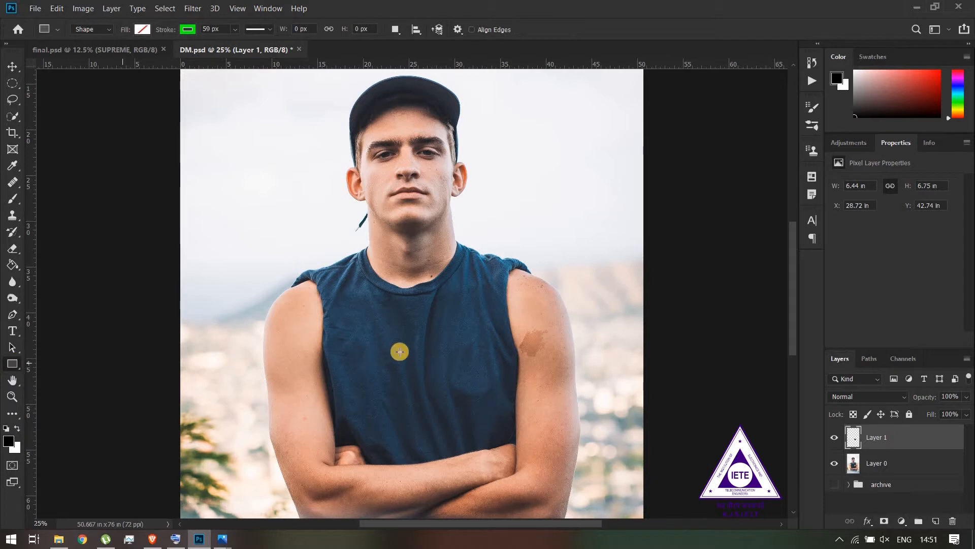
left_click_drag(369, 354, 496, 388)
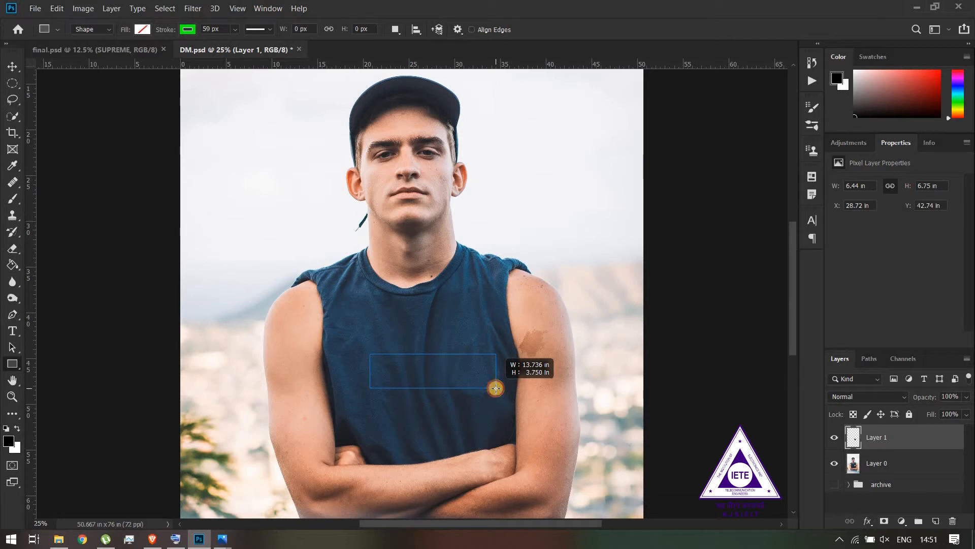
left_click_drag(496, 388, 496, 388)
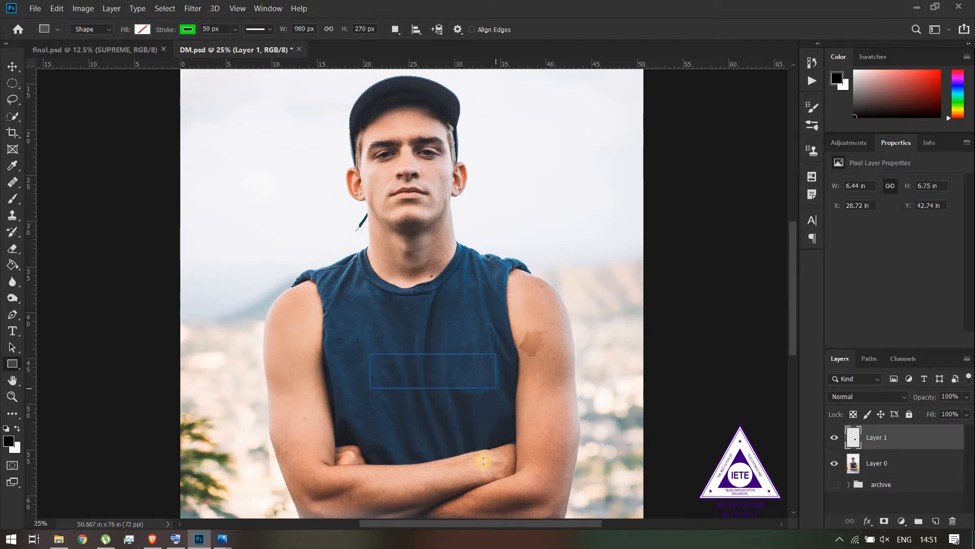
Give the chest rectangle no stroke and a red fill, and shift it sideways to centre it on the shirt
left_click(187, 30)
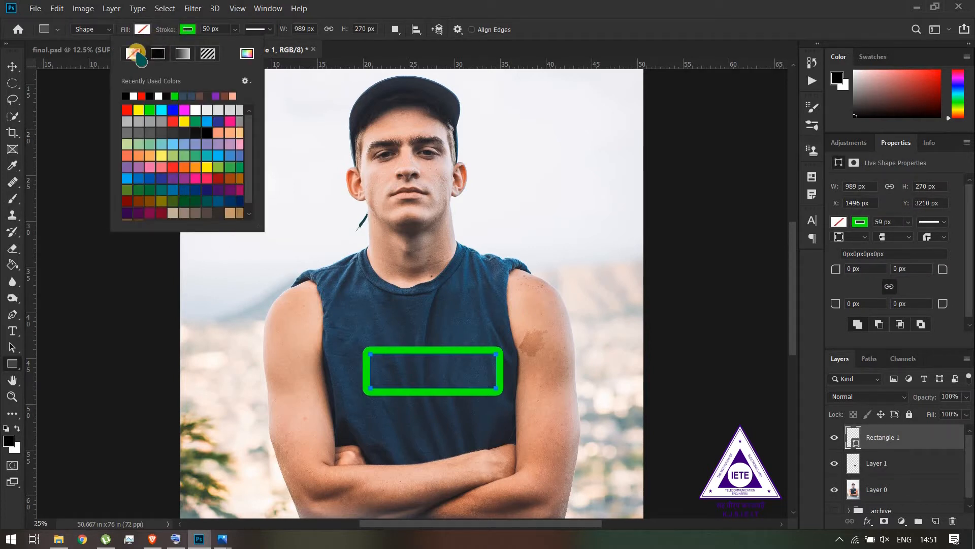
left_click(135, 53)
left_click(142, 29)
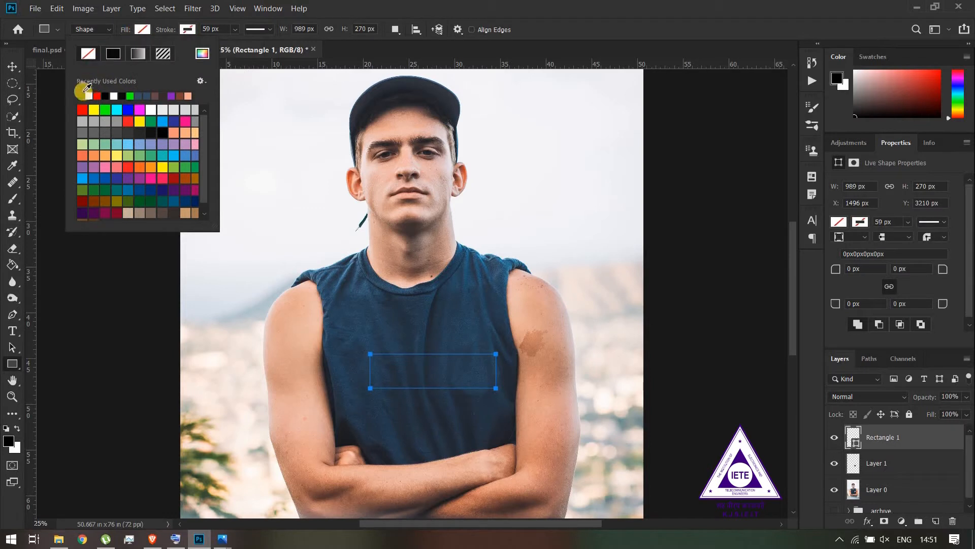
left_click(81, 107)
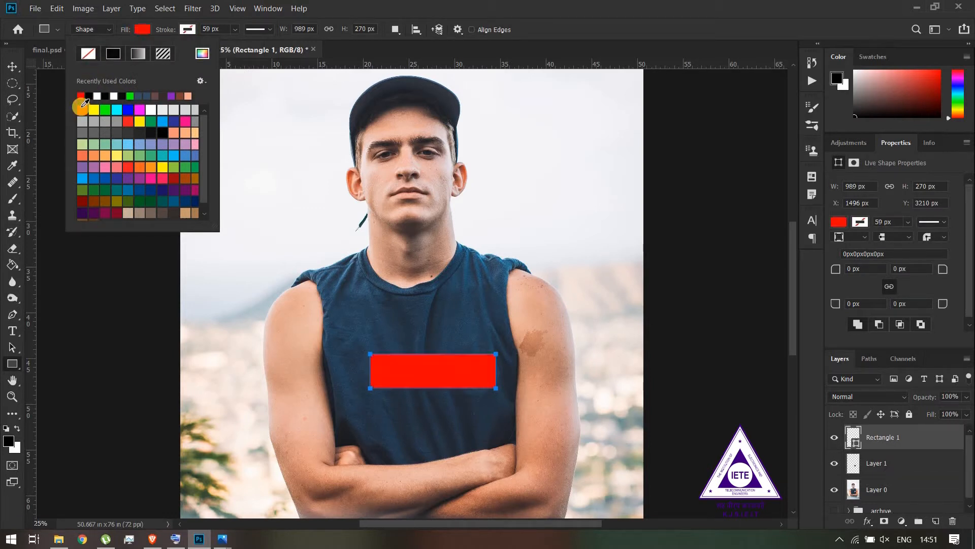
left_click(359, 61)
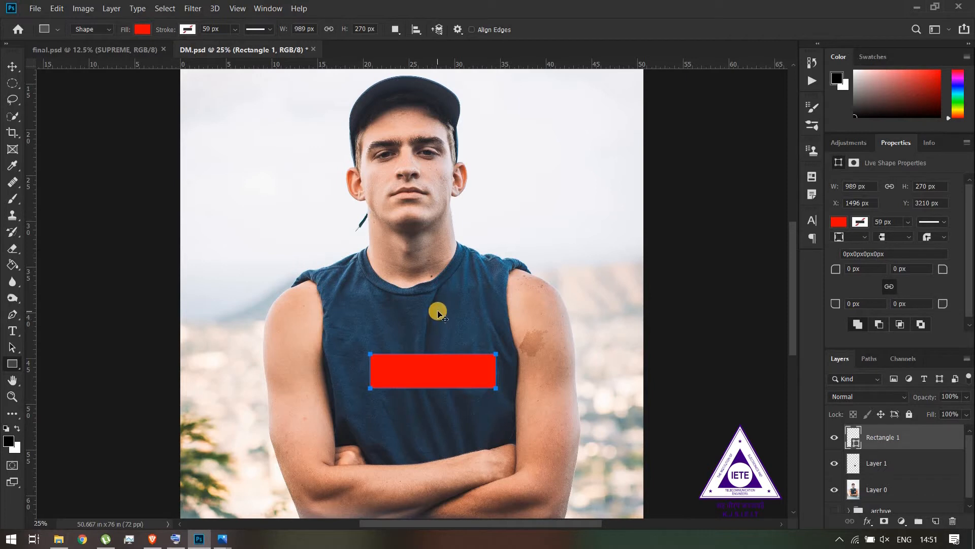
key("v")
mouse_move(434, 362)
left_mouse_down()
mouse_move(421, 356)
mouse_move(393, 391)
mouse_move(413, 365)
mouse_move(422, 372)
left_mouse_up()
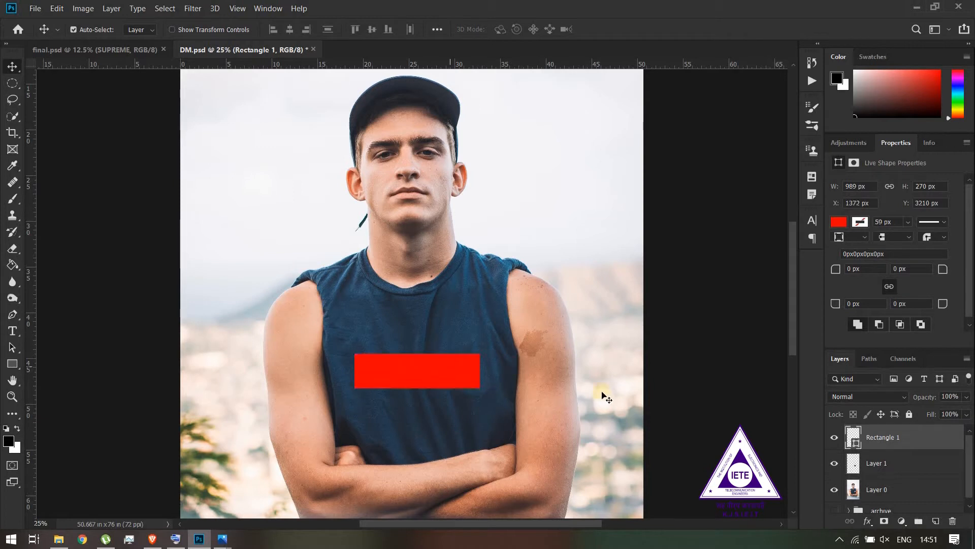
Add the horizontal text SUPREME in Futura Bold Oblique, 162 pt, on the shirt above the red rectangle
left_click(12, 332)
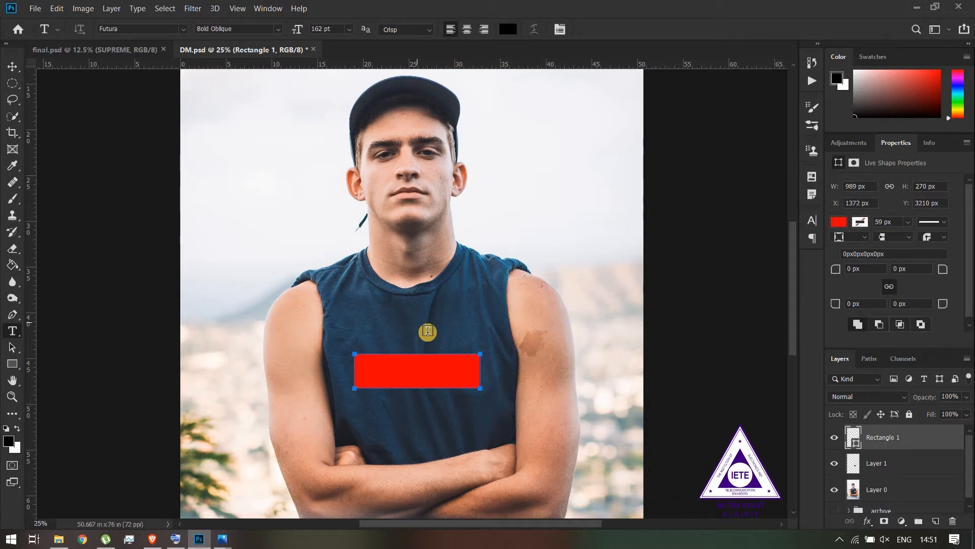
left_click(415, 328)
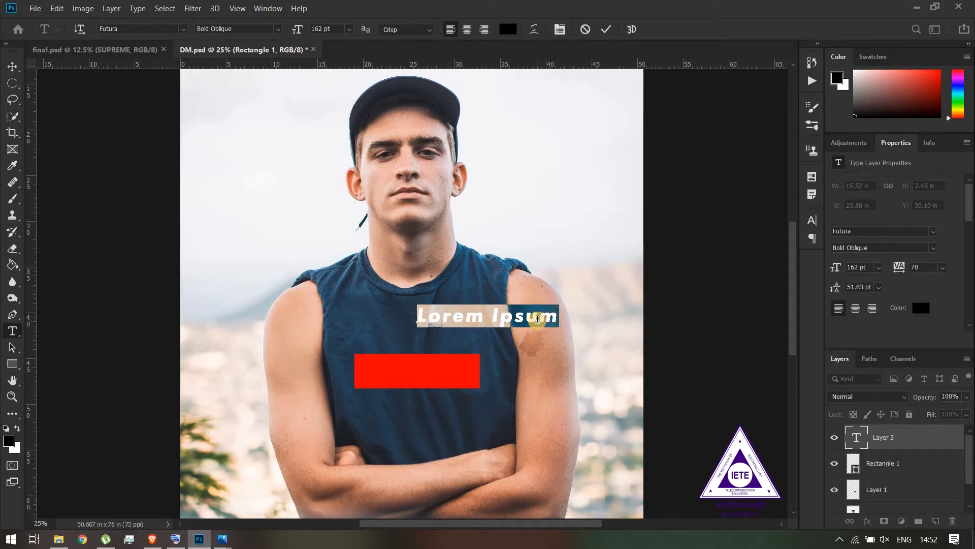
type("SUPREME")
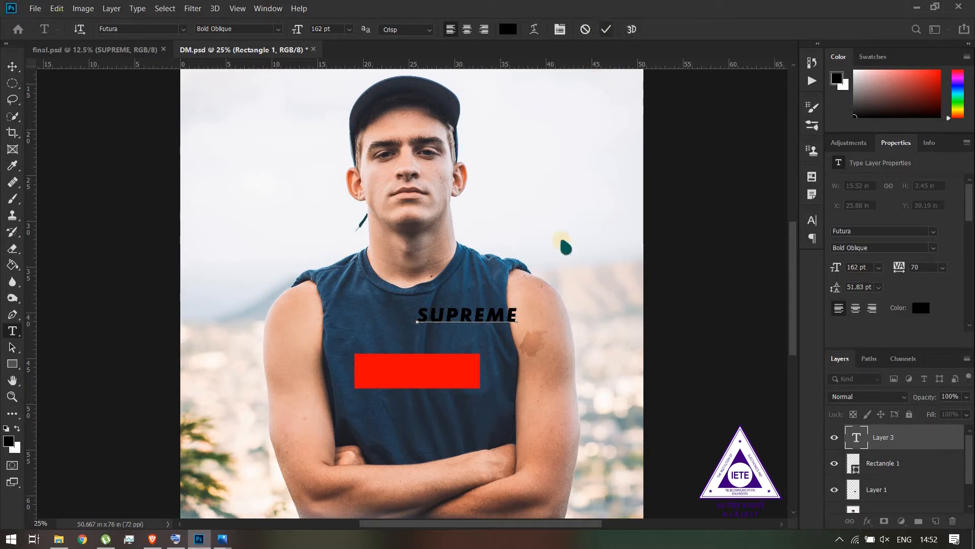
Colour the SUPREME text white (ffffff) and centre it on the red rectangle
double_click(513, 316)
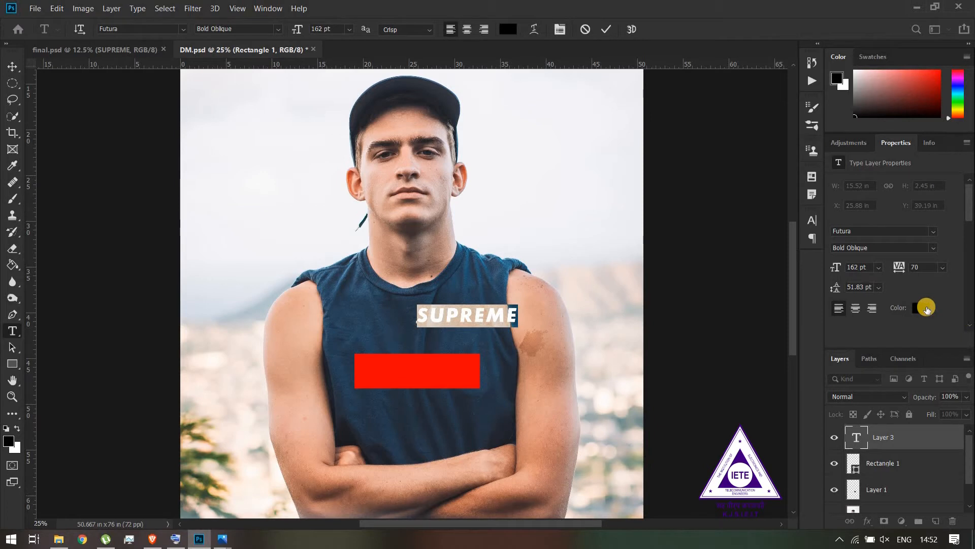
left_click(922, 309)
type("ffffff")
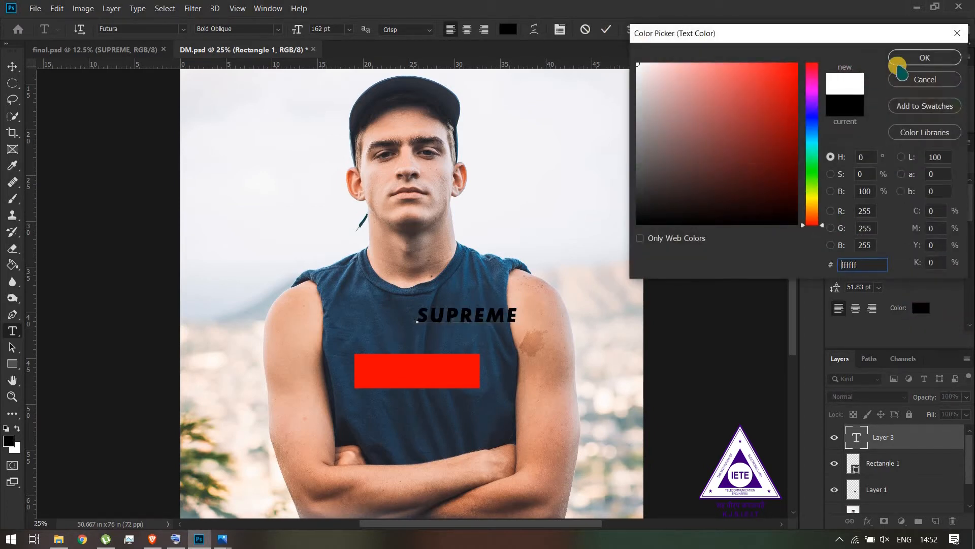
left_click(915, 58)
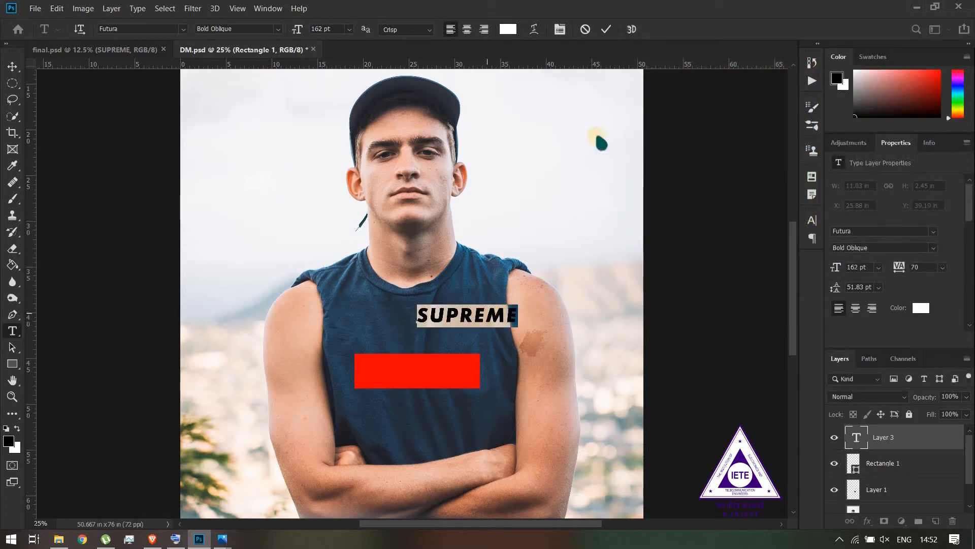
left_click(609, 29)
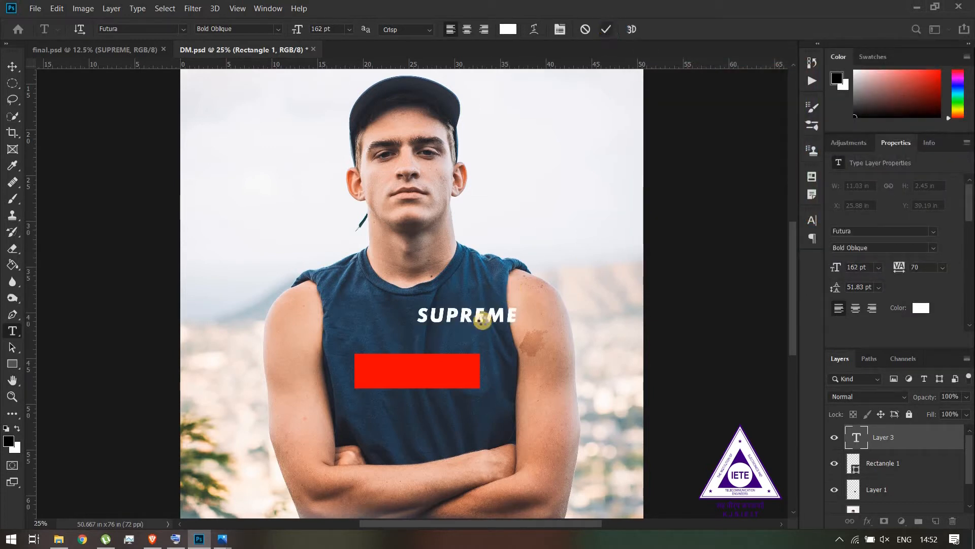
key("v")
left_click_drag(472, 315, 417, 372)
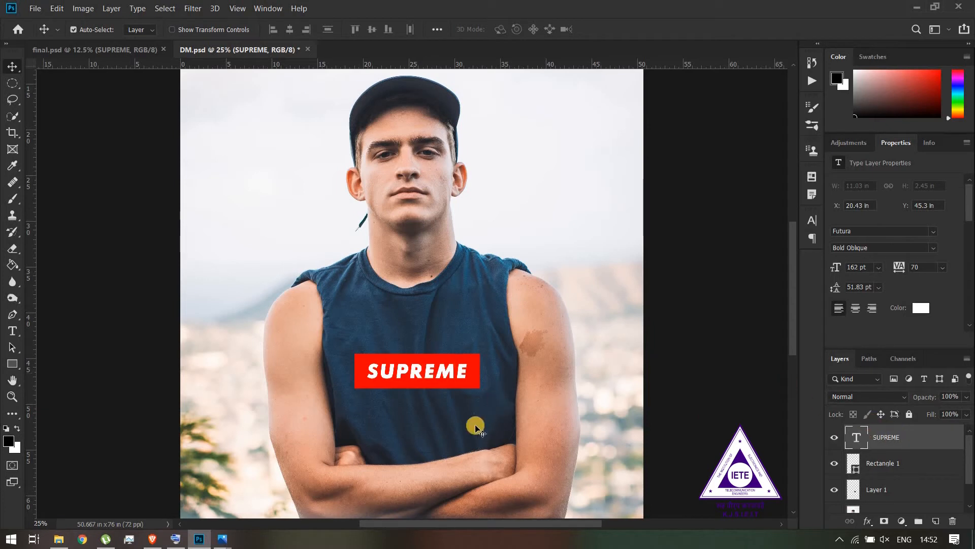
Check the logo in final.psd, and convert the SUPREME text and Rectangle 1 layers in DM.psd into one smart object
left_click(125, 49)
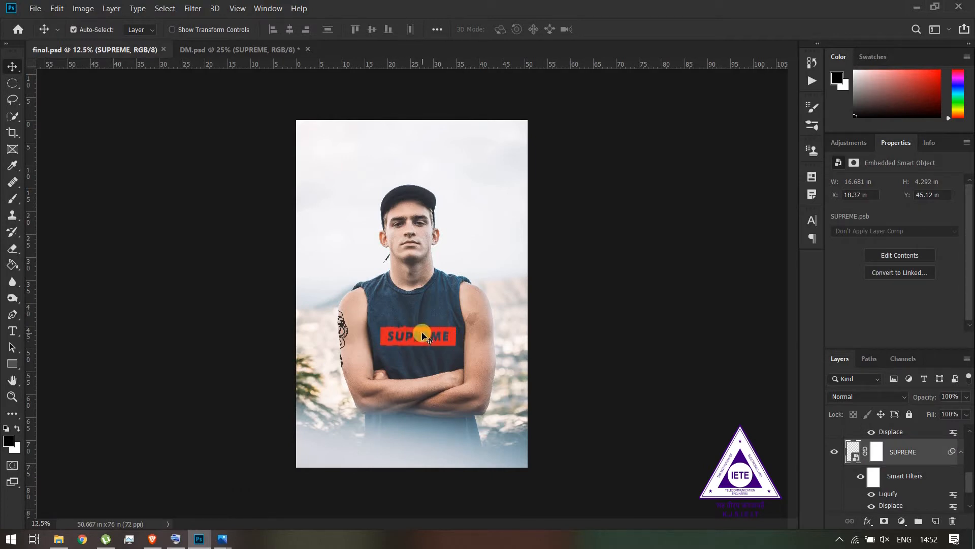
left_click(252, 50)
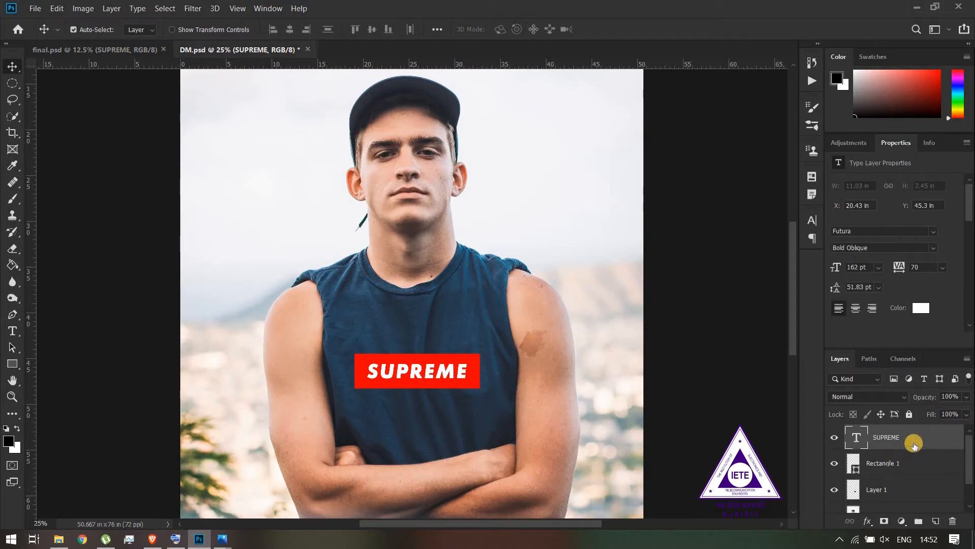
left_click(911, 464, "ctrl")
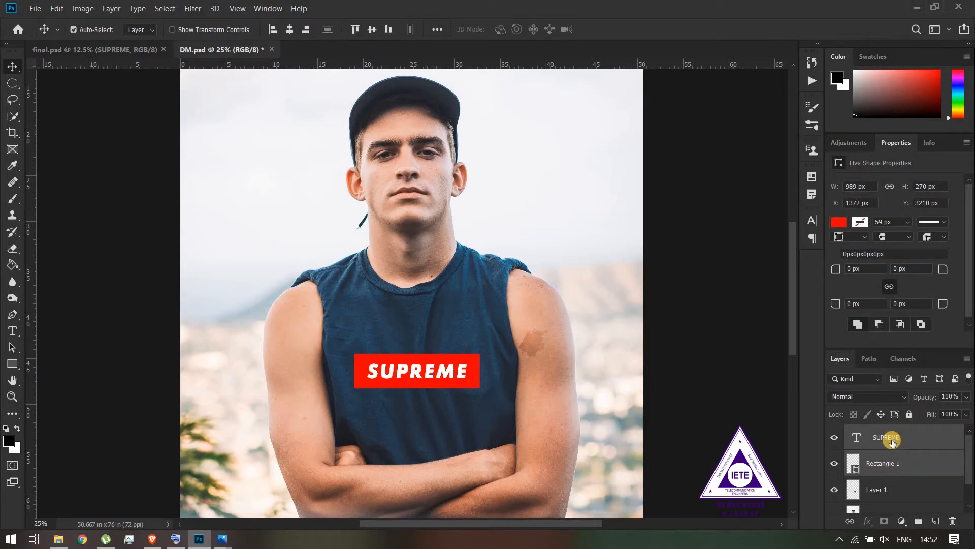
right_click(905, 440)
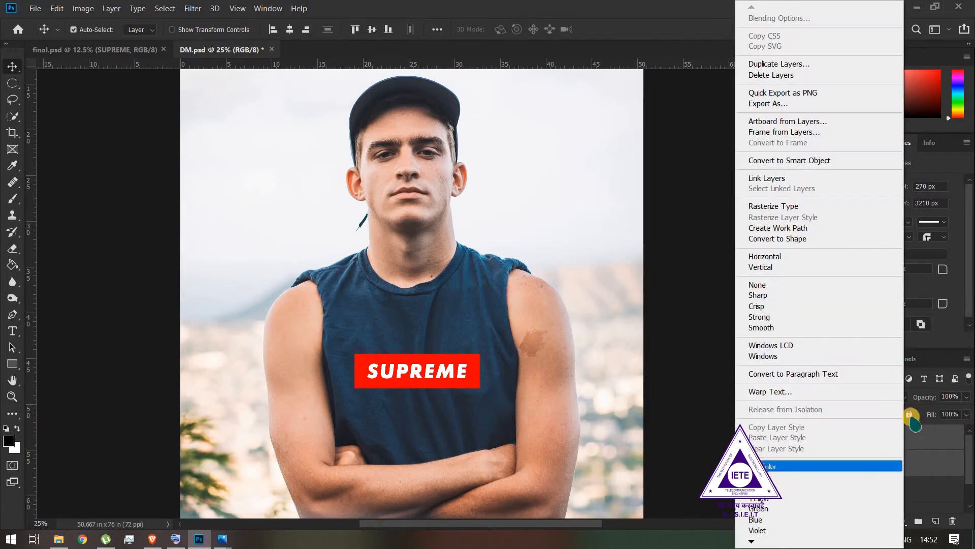
left_click(786, 160)
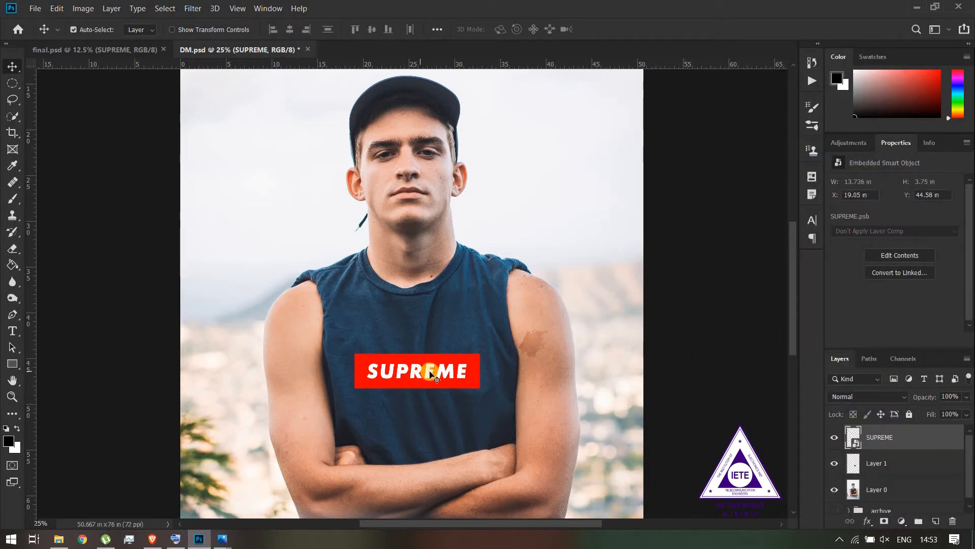
Open the smart object's contents and set the SUPREME text layer's knockout to Shallow with 0% fill opacity
double_click(857, 444)
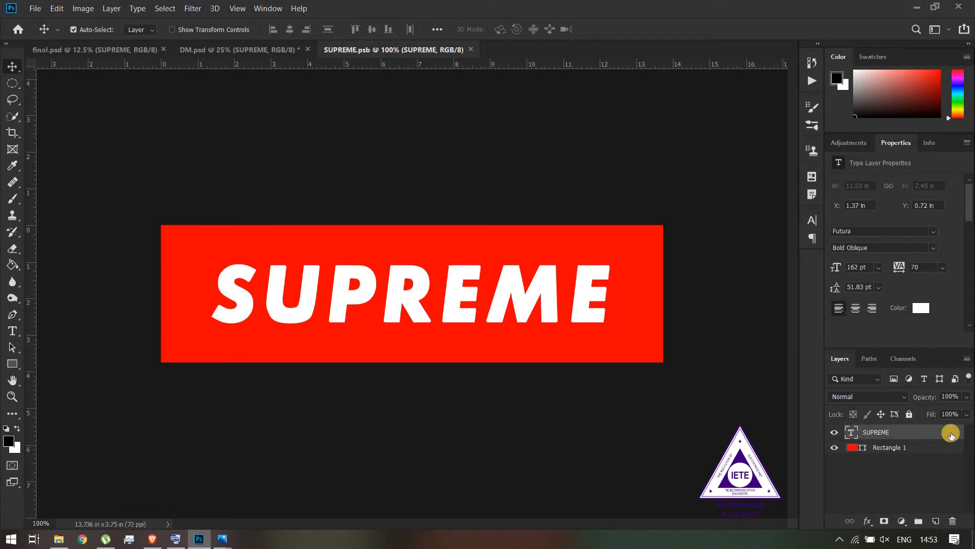
double_click(951, 433)
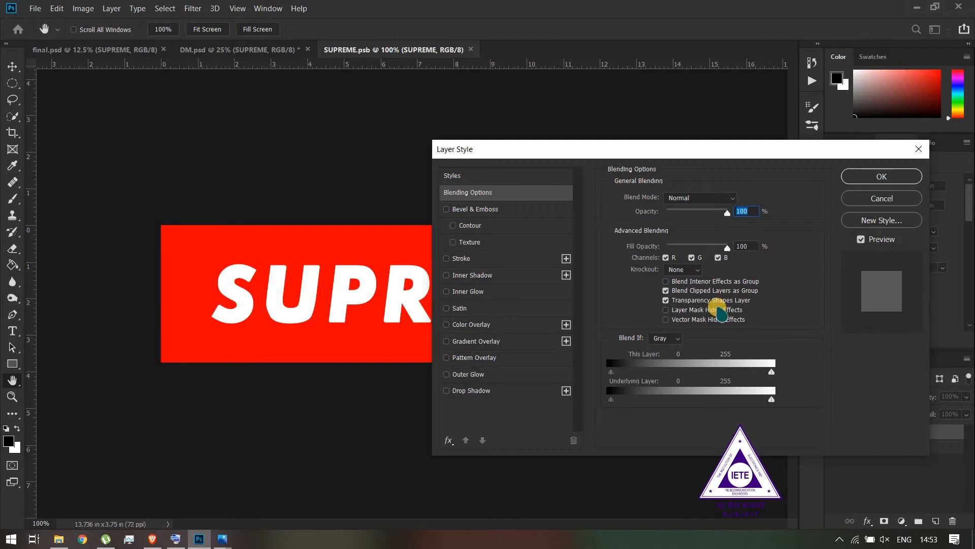
left_click(478, 194)
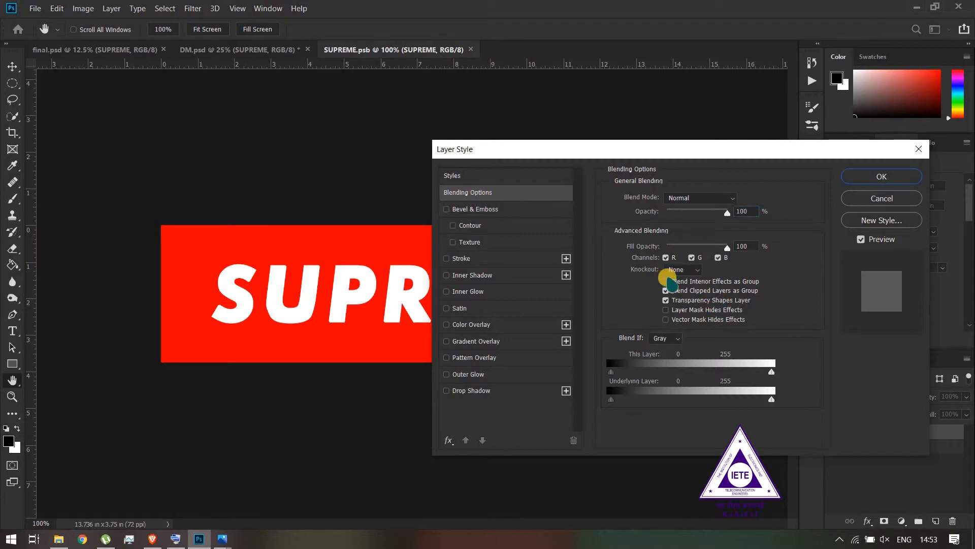
left_click(675, 271)
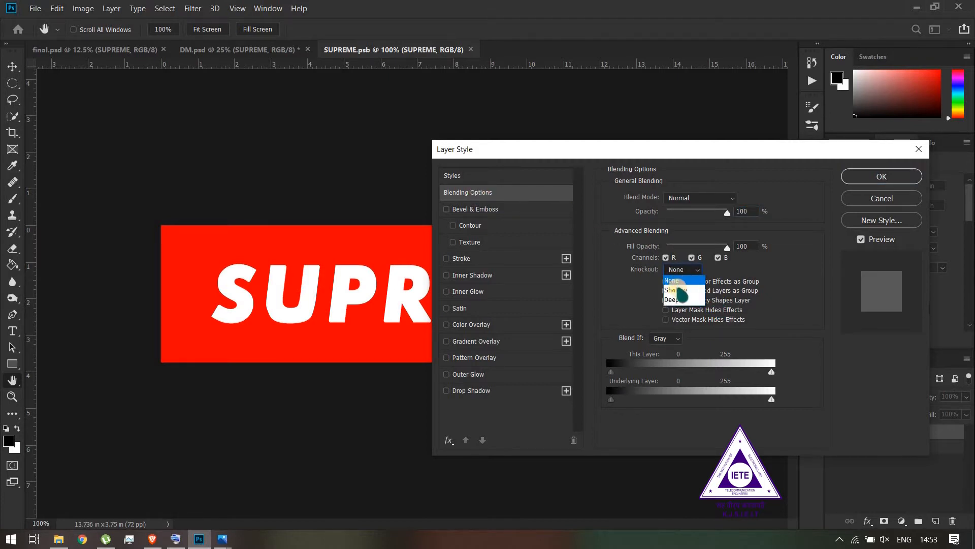
left_click(678, 290)
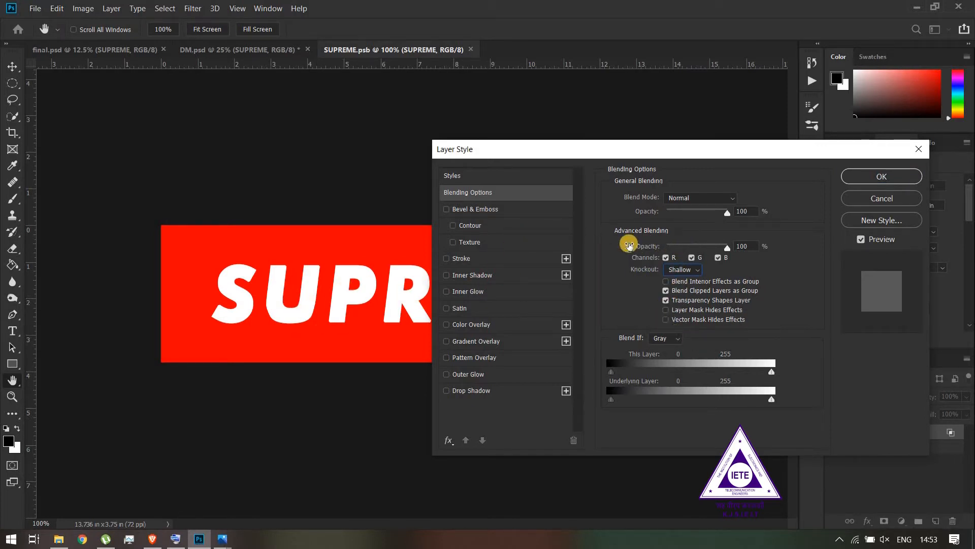
left_click_drag(692, 246, 631, 262)
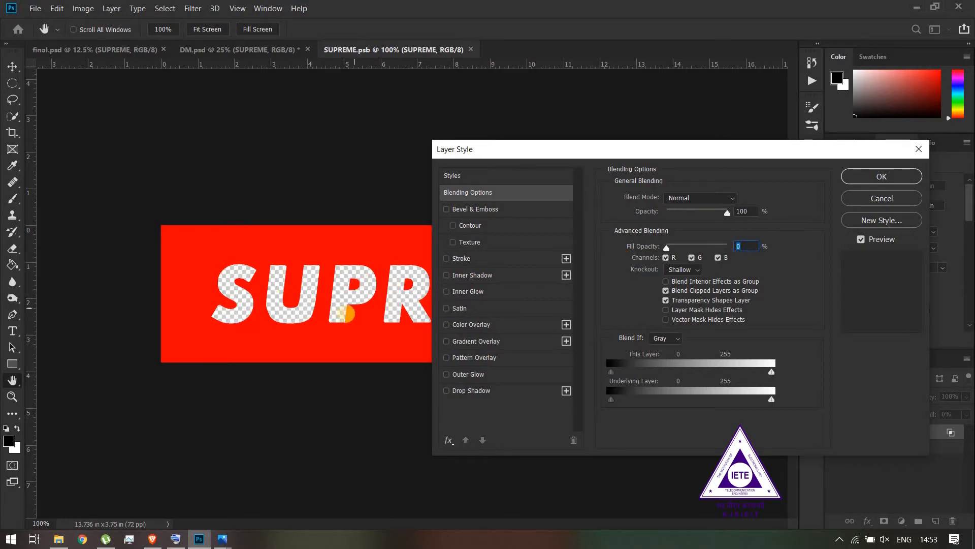
left_click(884, 176)
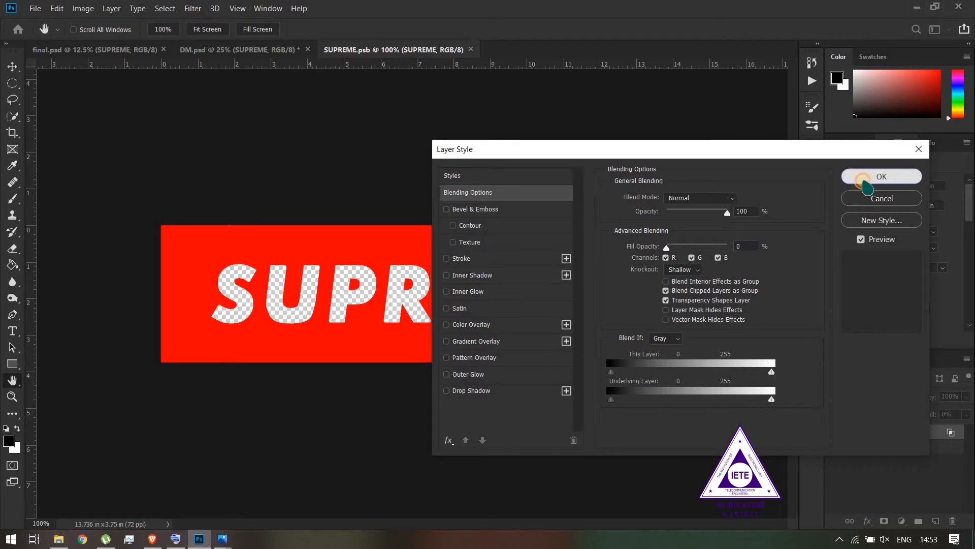
Save the edited contents of the SUPREME smart object and close its document to return to DM.psd
left_click(35, 9)
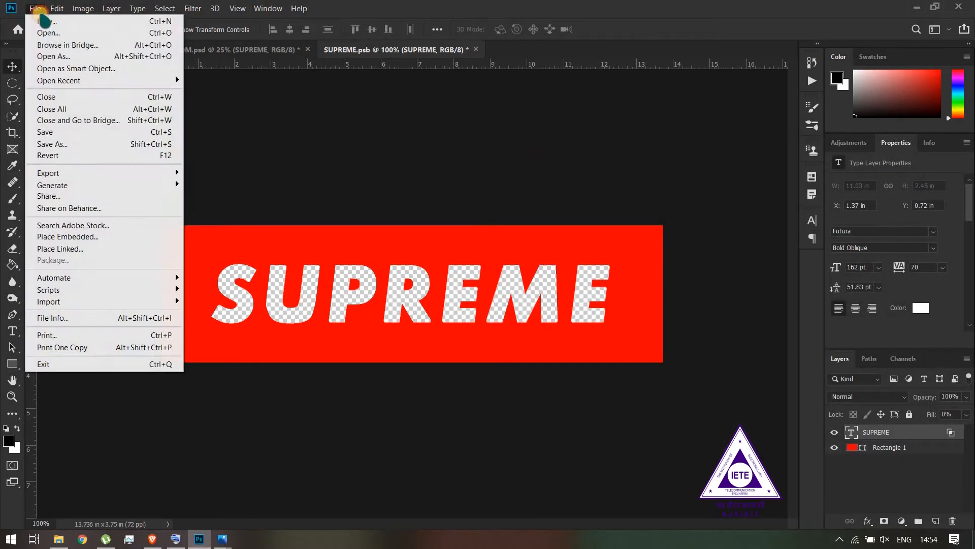
left_click(75, 132)
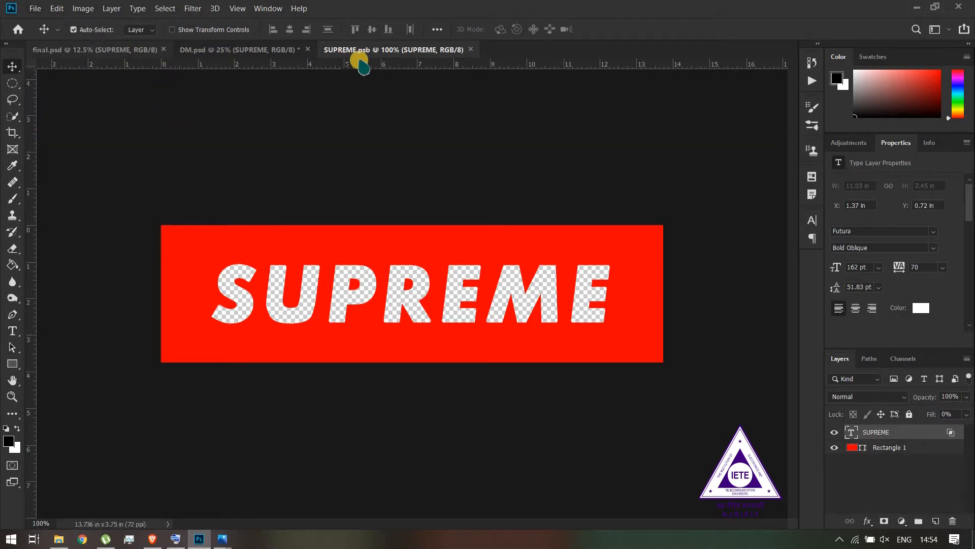
left_click(471, 49)
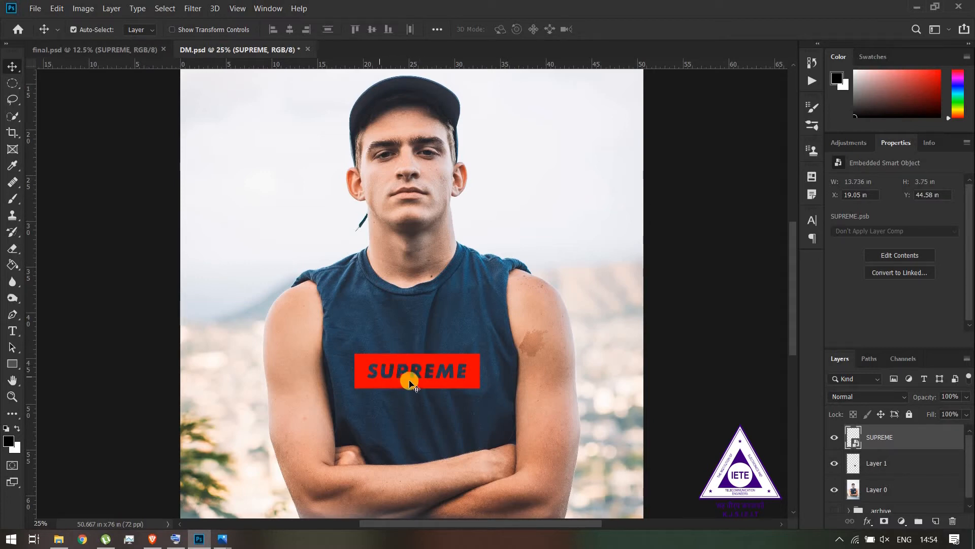
Inspect the cut-out lettering up close and shift the SUPREME logo slightly down and right to X 19.88 in, Y 45.73 in
key("ctrl+plus")
key("ctrl+plus")
key("ctrl+plus")
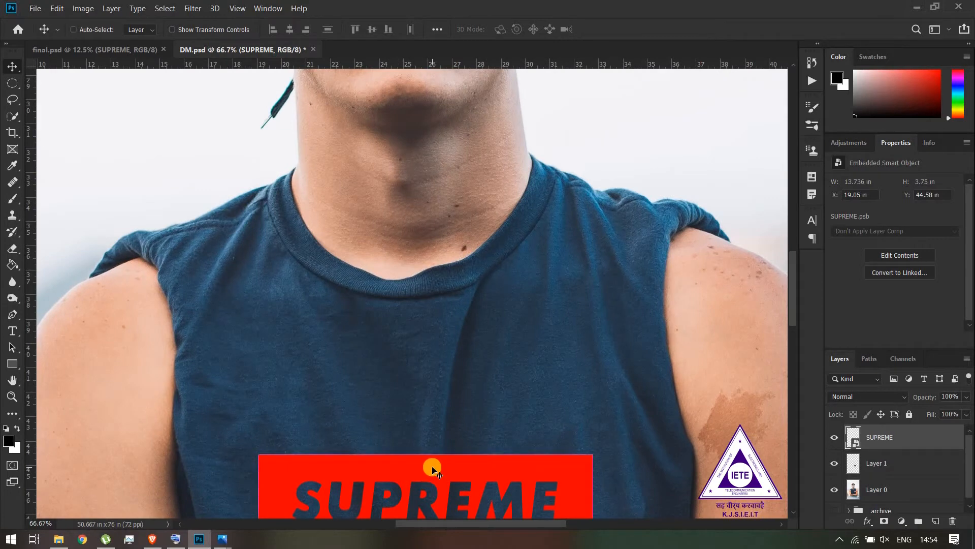
key("ctrl+minus")
key("ctrl+minus")
key("ctrl+minus")
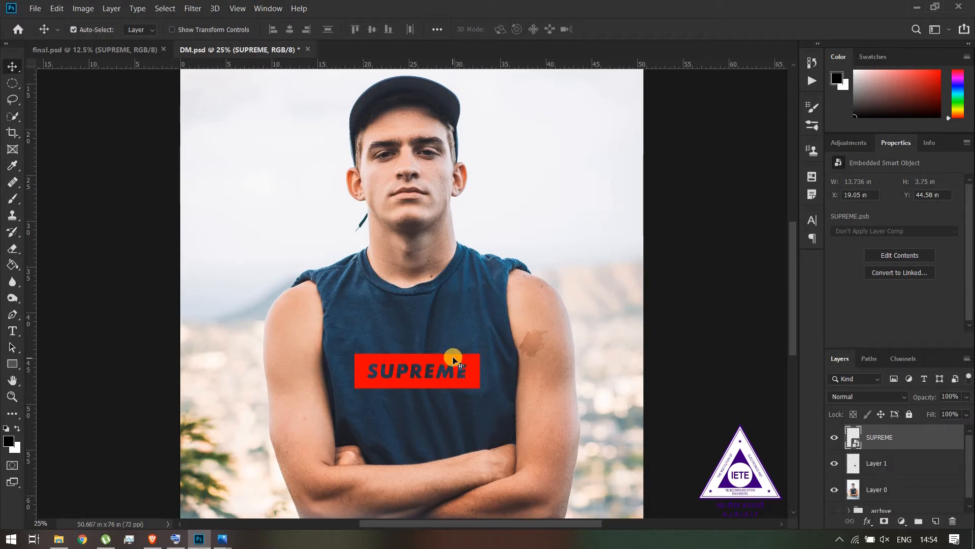
left_click_drag(466, 379, 476, 389)
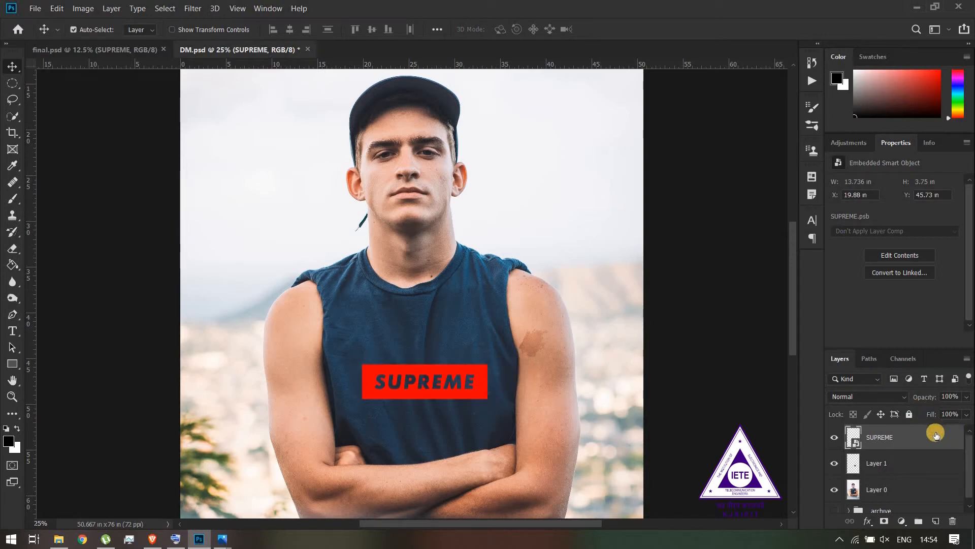
Apply a Displace filter to the SUPREME logo with 30 horizontal and vertical scale, Stretch To Fit and Repeat Edge Pixels, using DM as the map
left_click(190, 8)
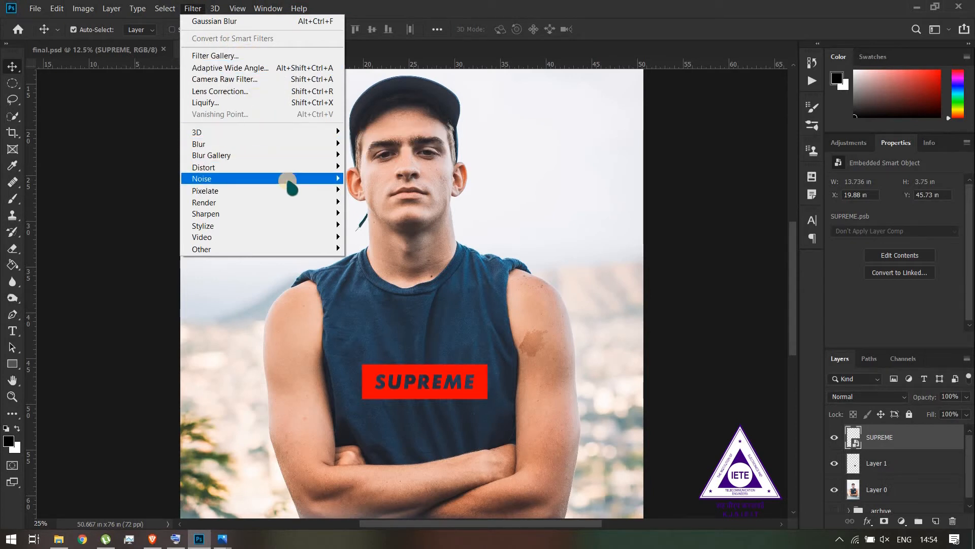
mouse_move(288, 169)
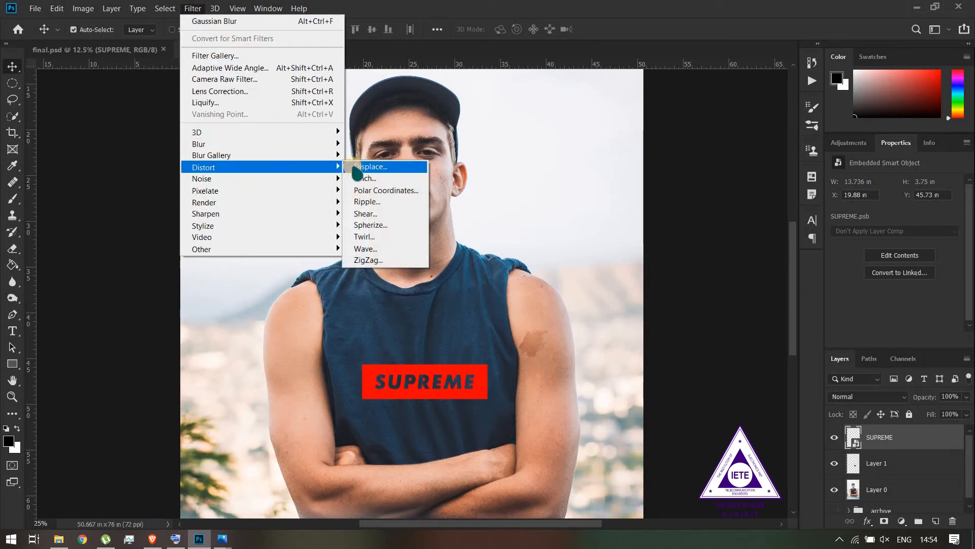
left_click(358, 168)
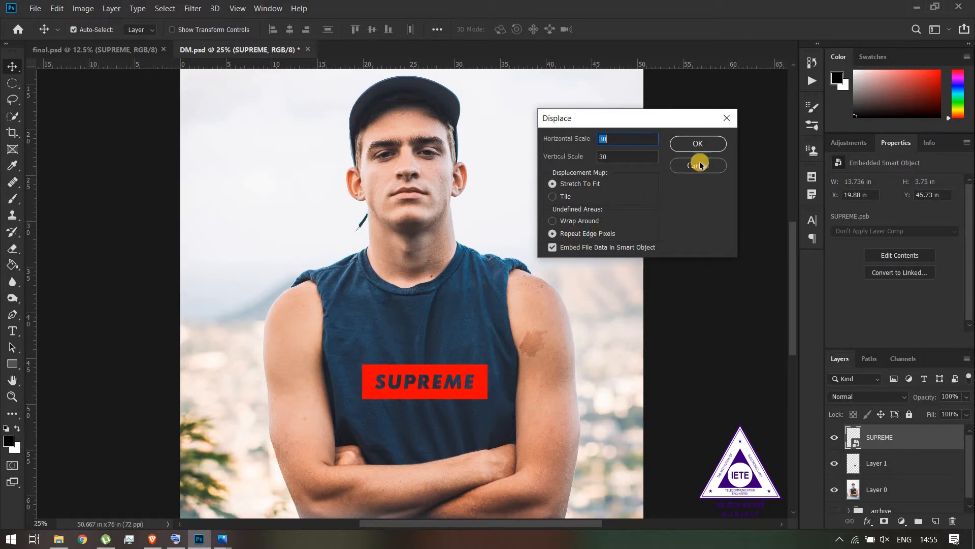
left_click(697, 146)
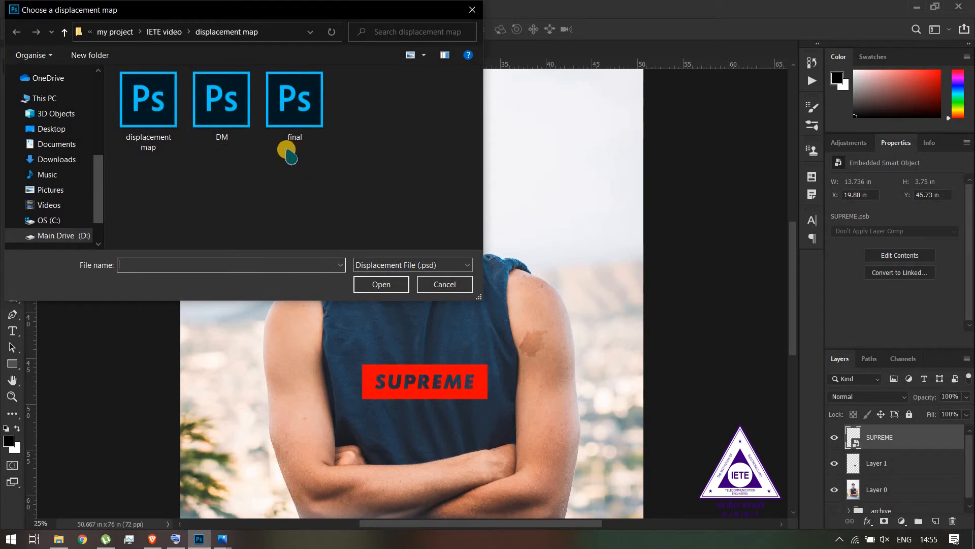
left_click(242, 116)
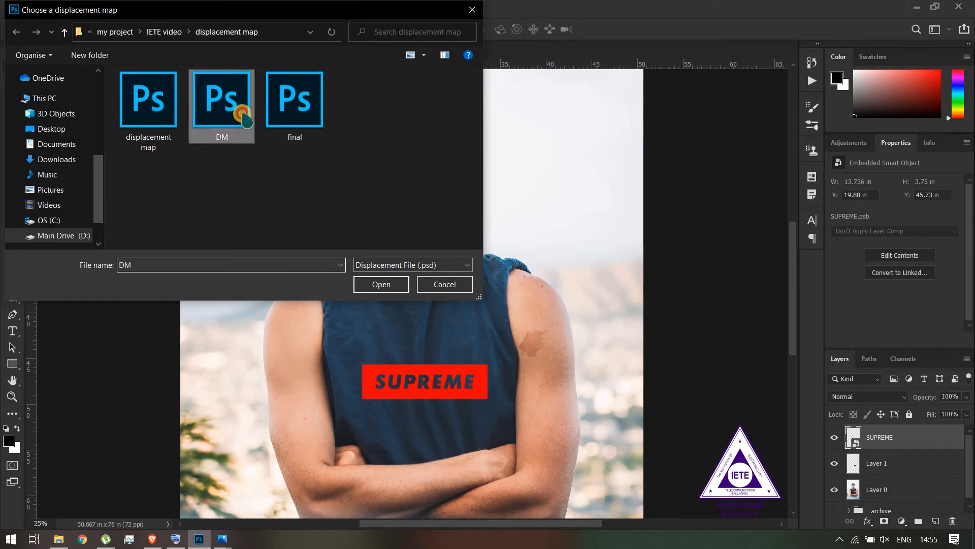
left_click(379, 287)
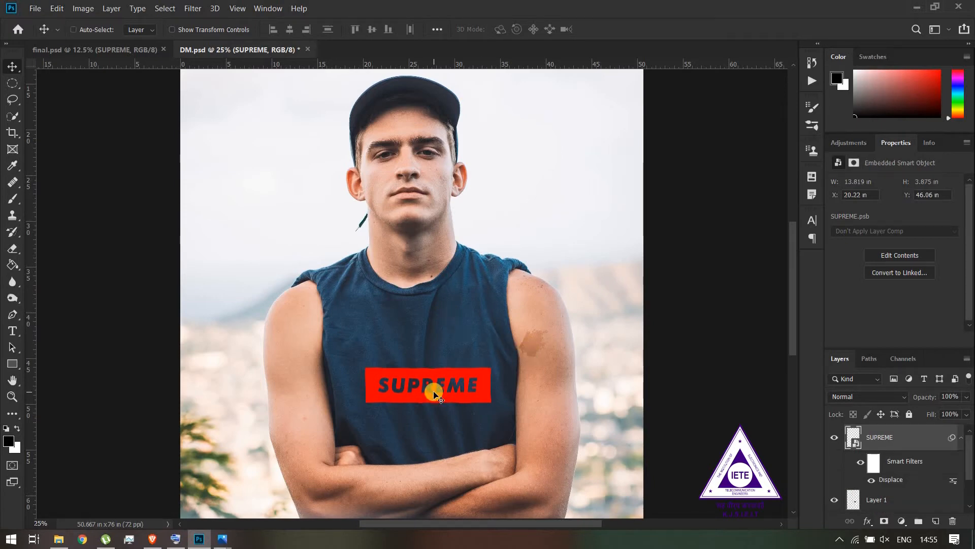
Set the logo's Displace smart filter to a horizontal and vertical scale of 35, using DM as the displacement map
key("ctrl+plus")
key("ctrl+plus")
key("ctrl+plus")
left_click_drag(426, 344, 366, 214)
left_click_drag(384, 449, 436, 383)
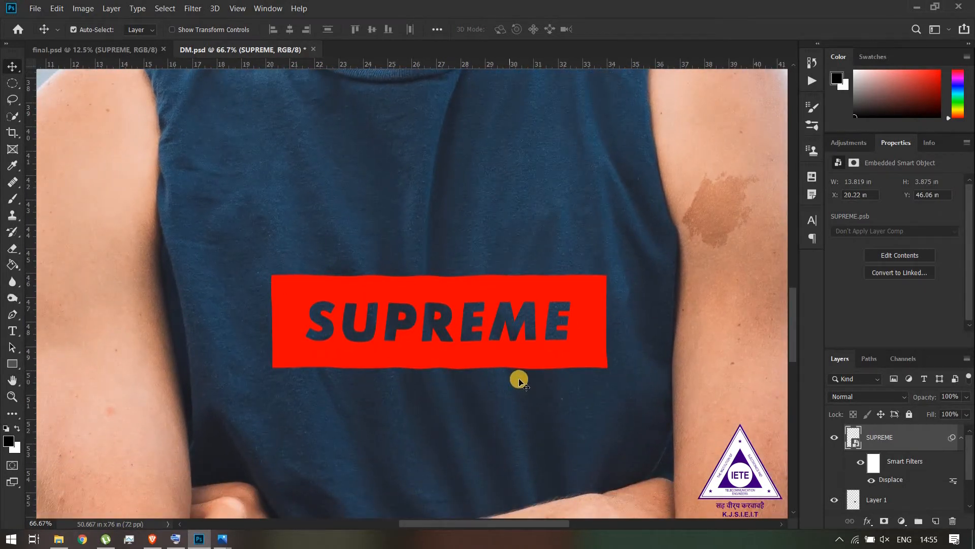
left_click_drag(473, 394, 374, 417)
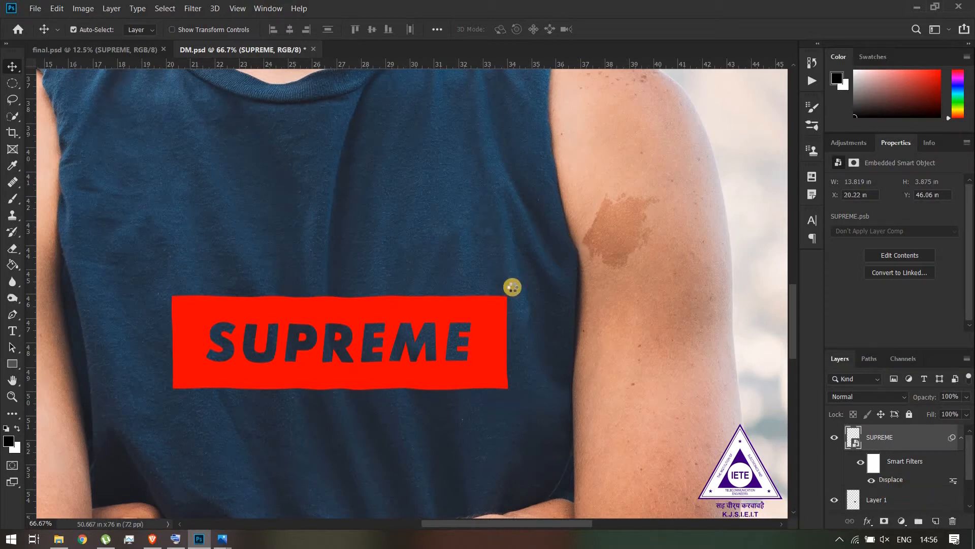
double_click(892, 480)
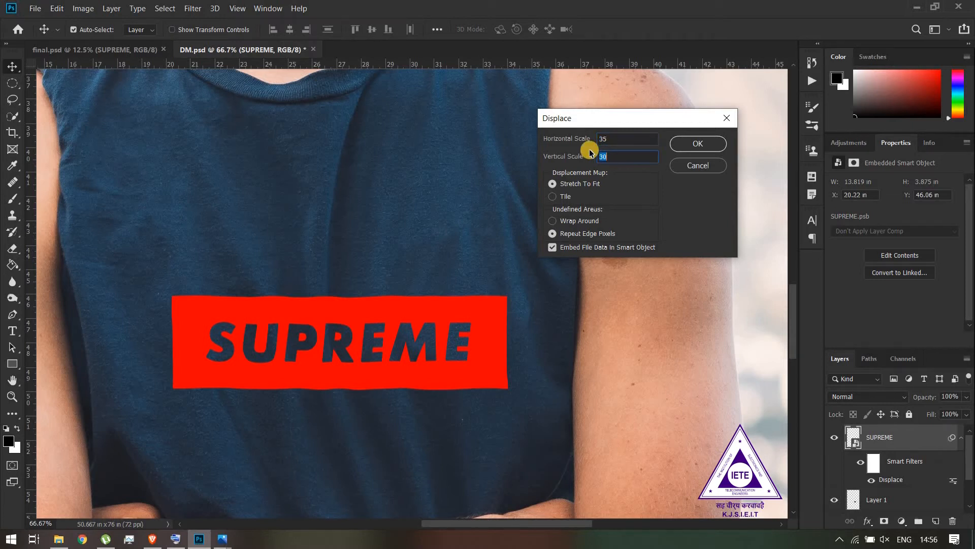
left_click(700, 144)
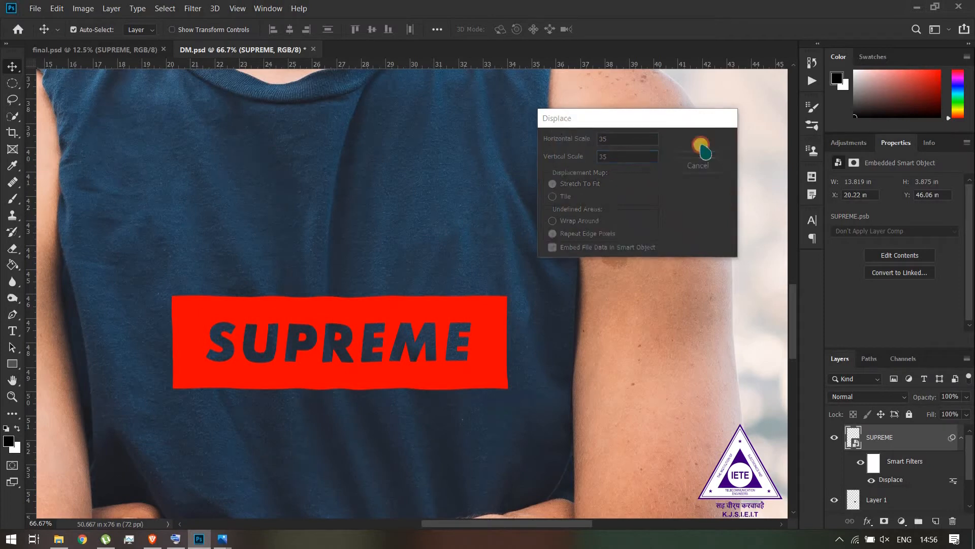
left_click(217, 118)
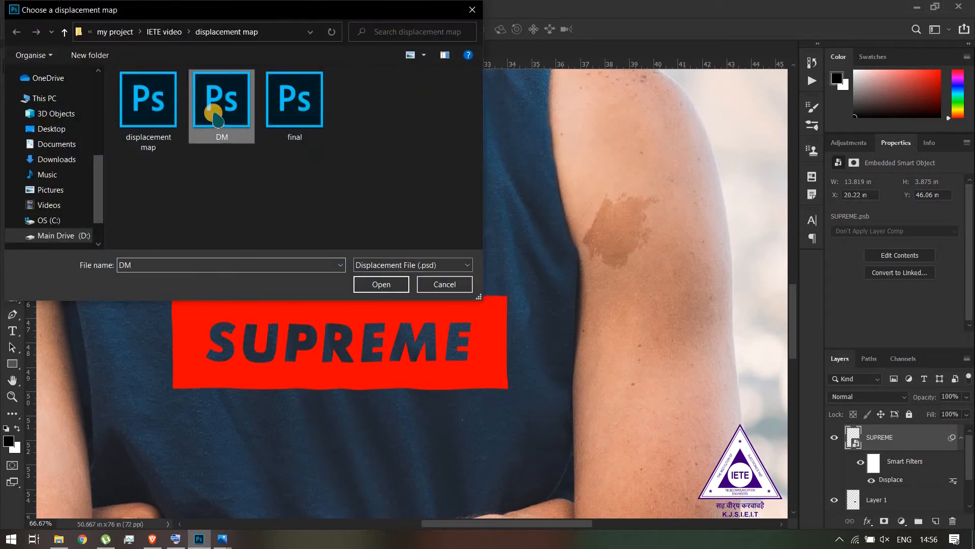
left_click(376, 284)
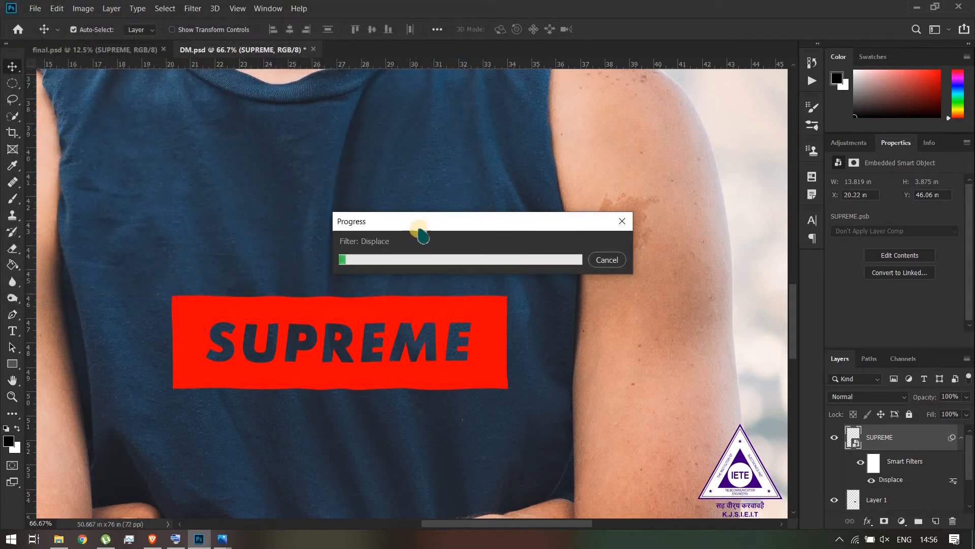
Try moving the displaced SUPREME logo higher on the shirt and undo the move
left_click_drag(280, 307, 345, 297)
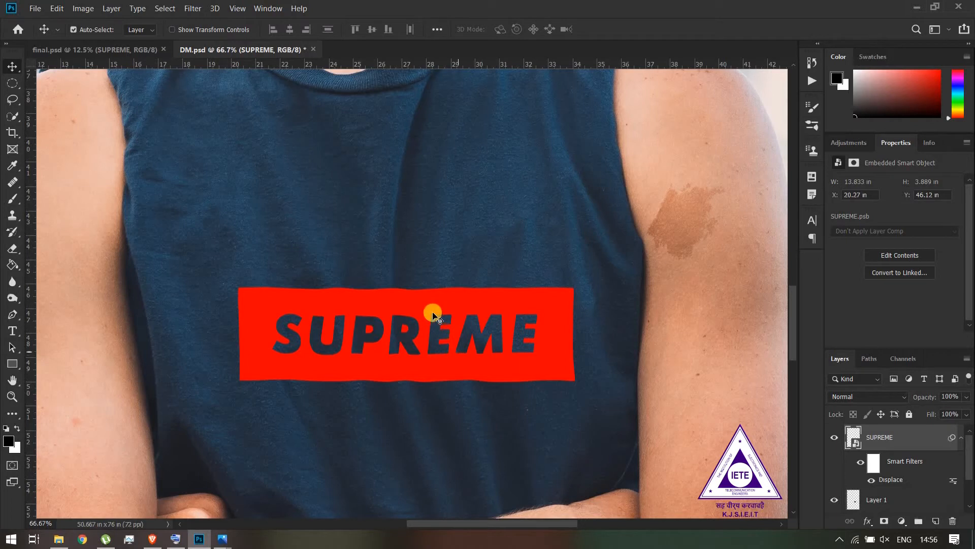
left_click_drag(439, 306, 419, 223)
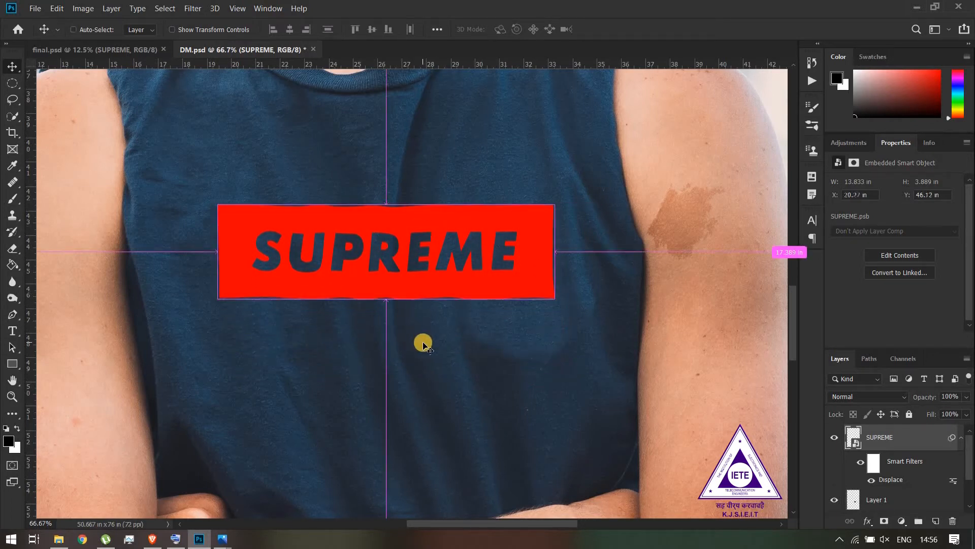
key("ctrl+z")
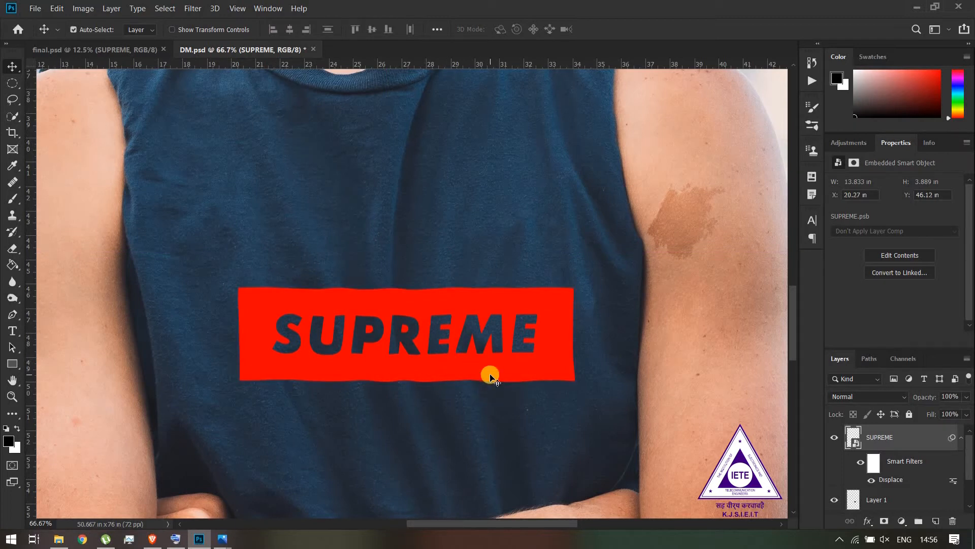
Free Transform the SUPREME logo about 3.4 in higher on the shirt, commit it, and return the logo to its previous position
key("ctrl")
key("ctrl+t")
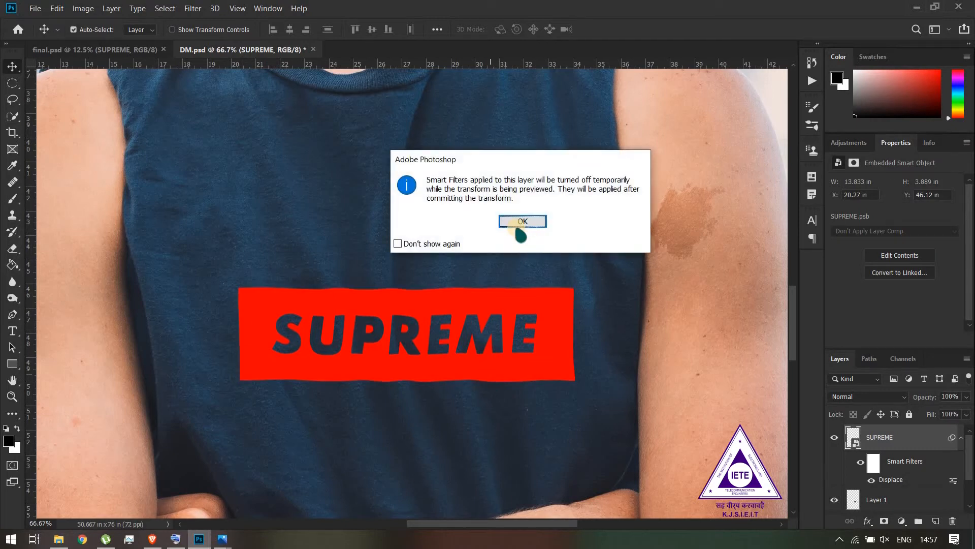
left_click(522, 223)
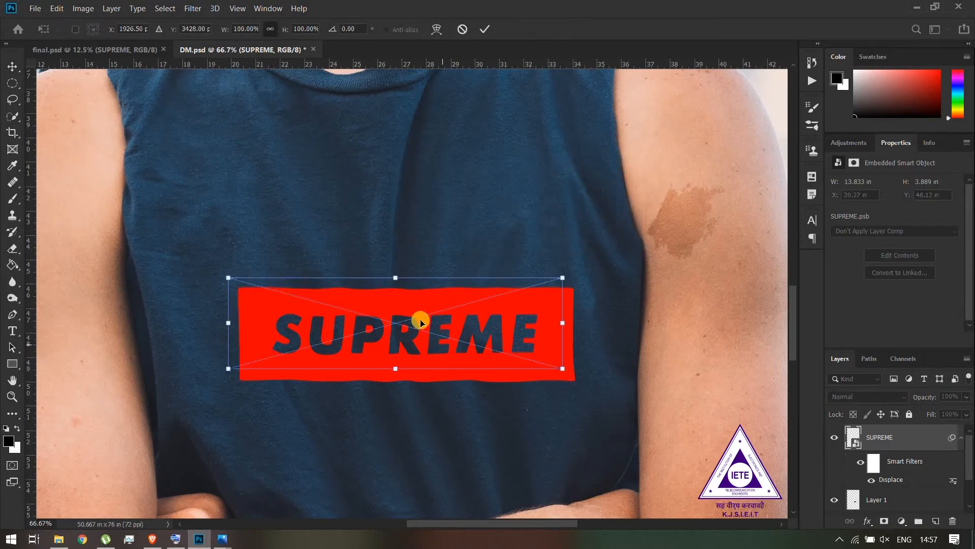
left_click_drag(463, 360, 446, 280)
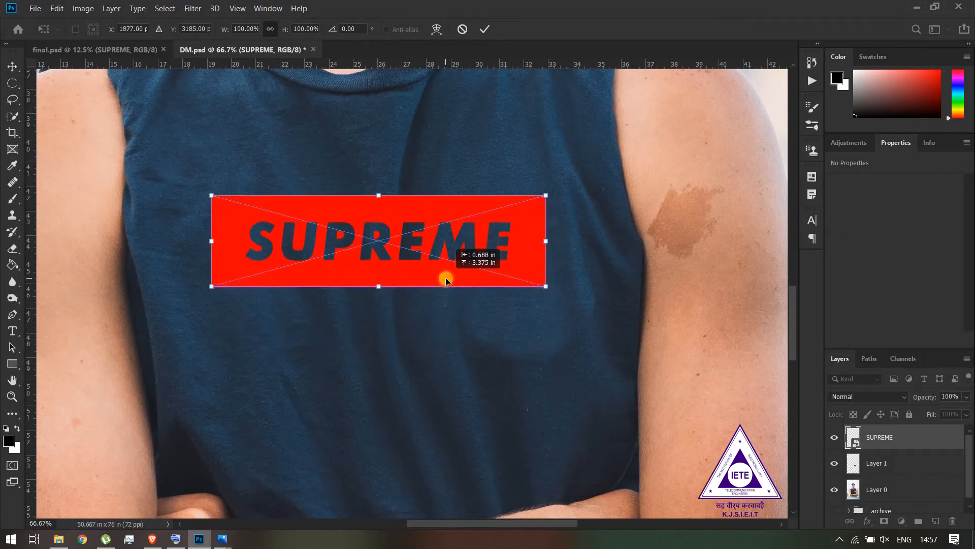
left_click(486, 30)
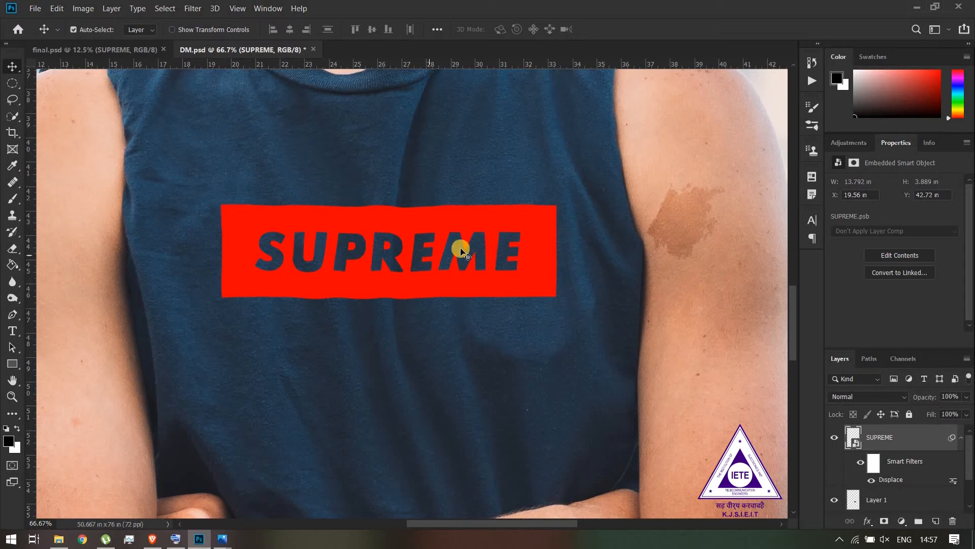
left_click_drag(460, 249, 480, 330)
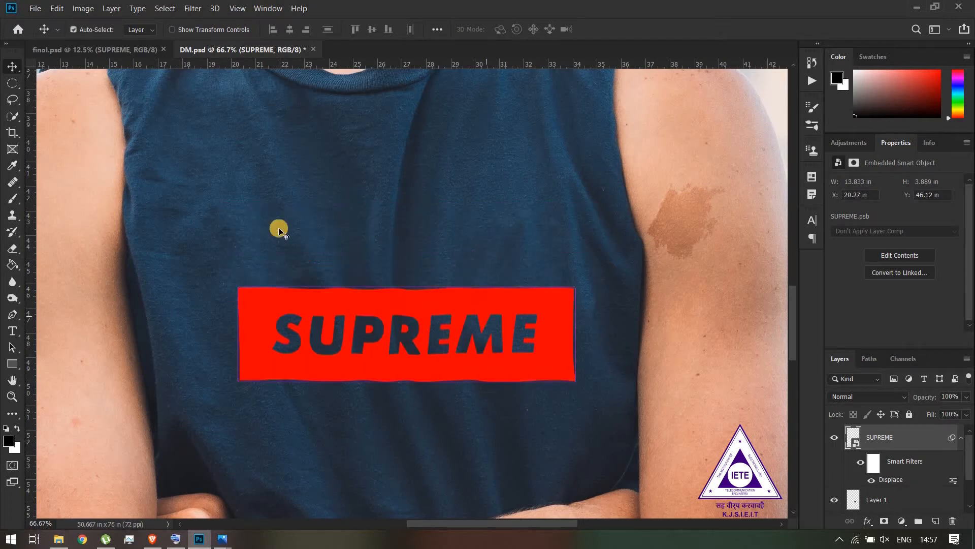
Check the arm tattoo in final.psd, and place dark mark.jpg as an embedded smart object beside the logo in DM.psd
left_click_drag(234, 232, 456, 258)
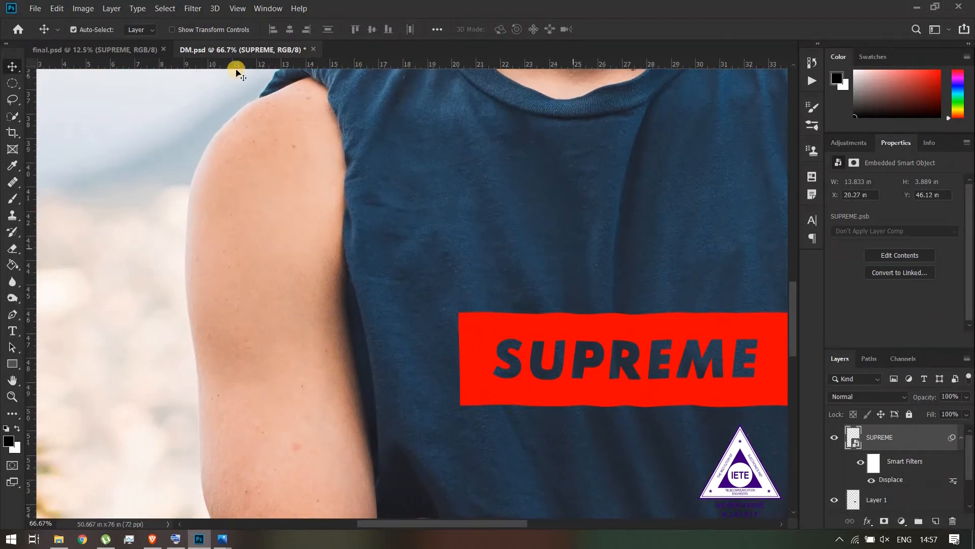
left_click(135, 47)
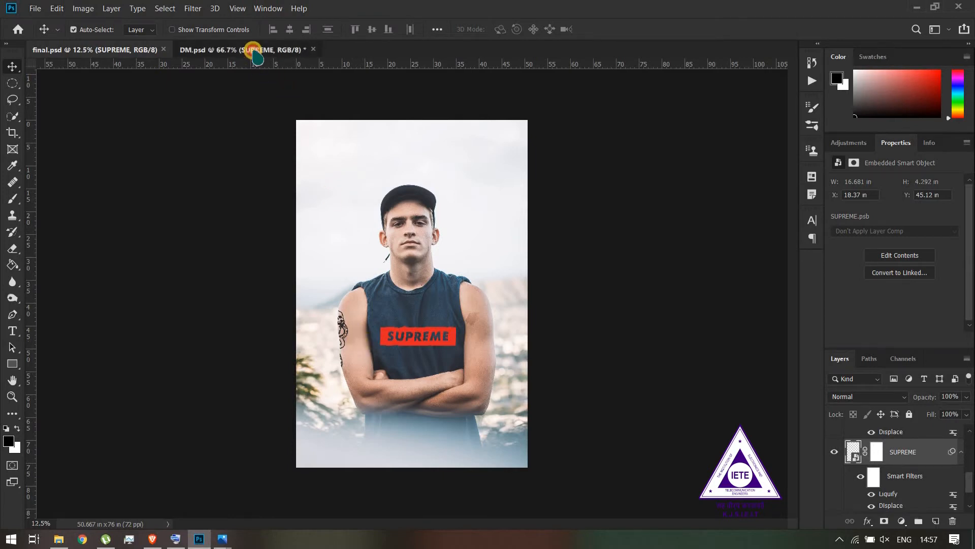
left_click(254, 49)
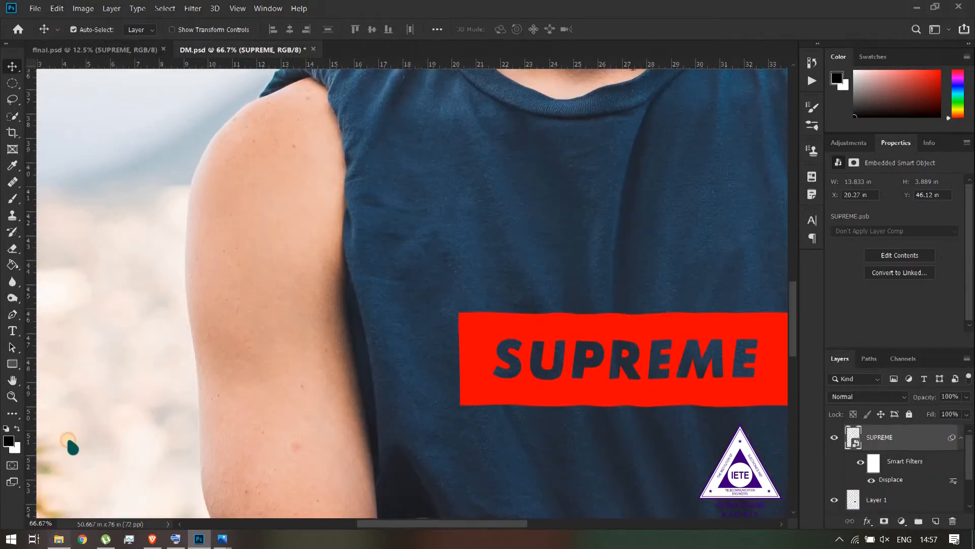
left_click(59, 538)
left_click_drag(181, 327, 519, 293)
key("ctrl+minus")
key("Return")
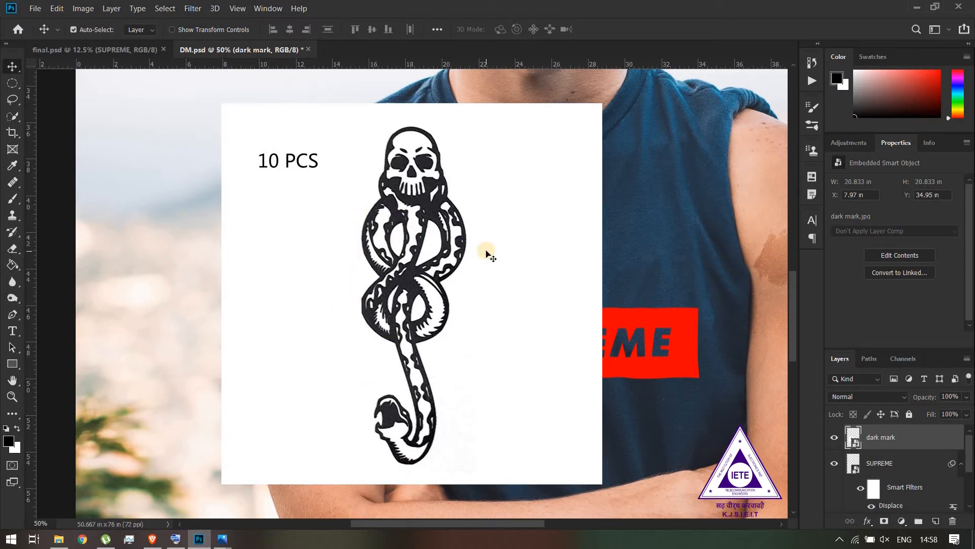
Apply a Levels adjustment to the dark mark layer with input black at 33 and input white at 242
left_click(89, 9)
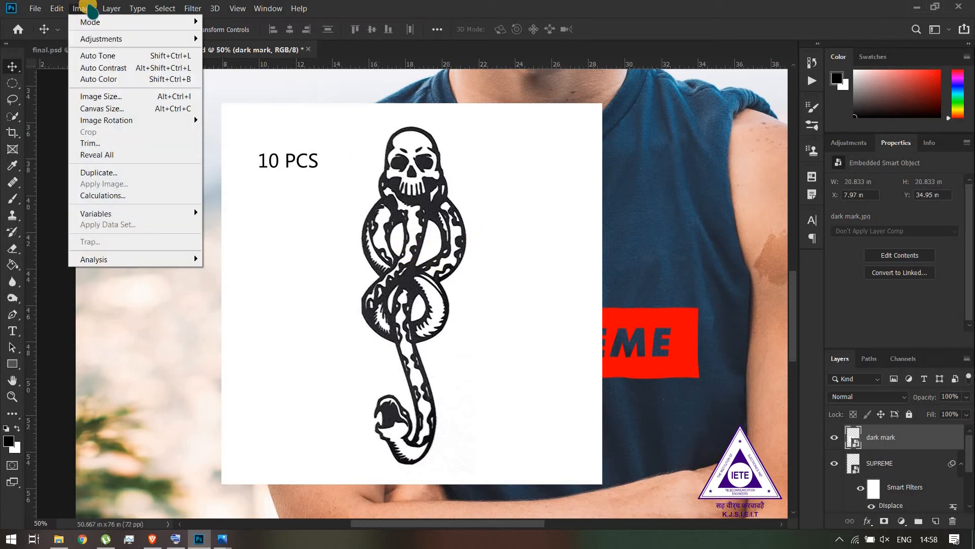
mouse_move(113, 39)
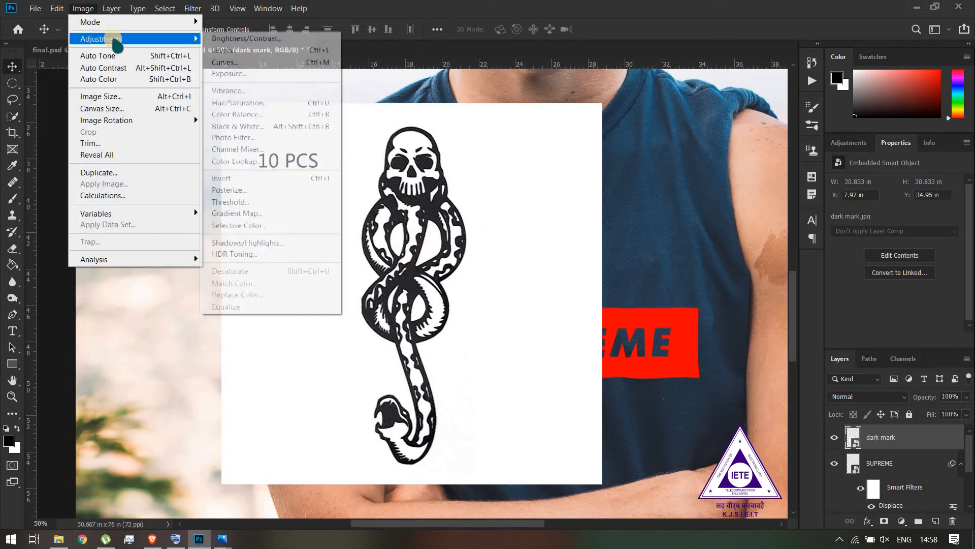
left_click(242, 50)
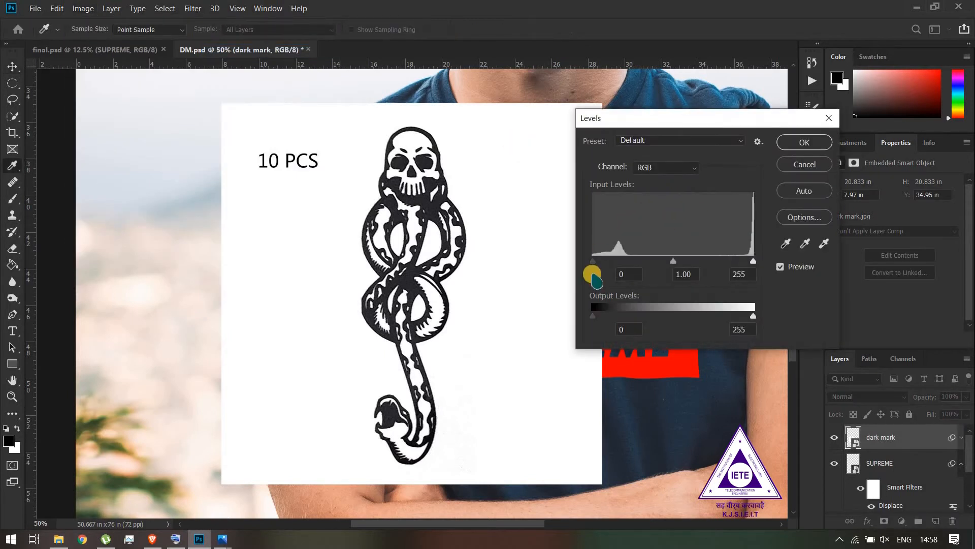
left_click_drag(593, 262, 614, 262)
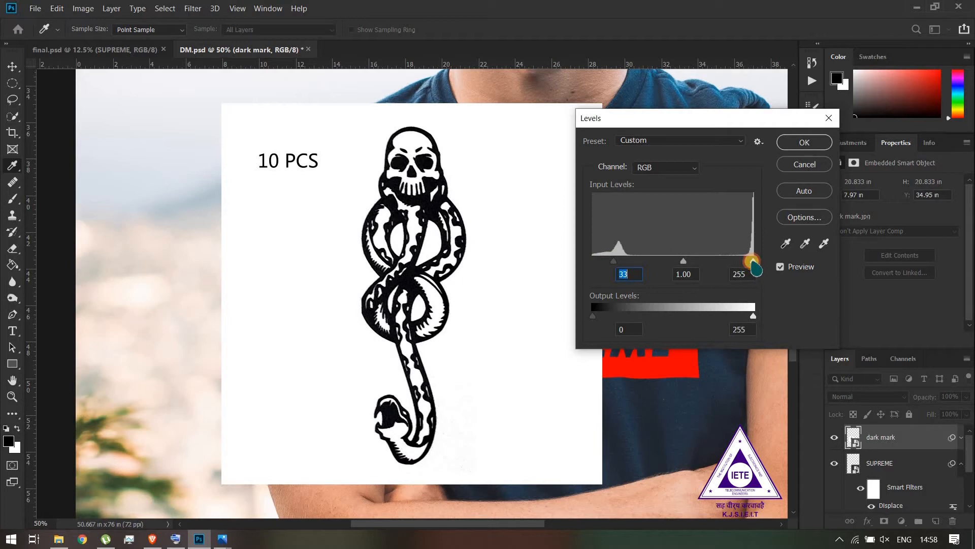
left_click_drag(750, 262, 745, 263)
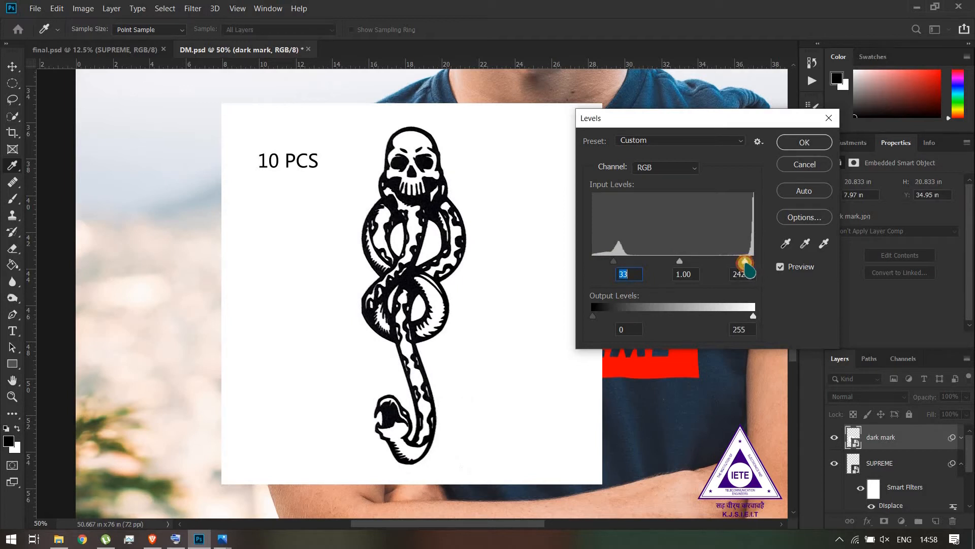
left_click(805, 143)
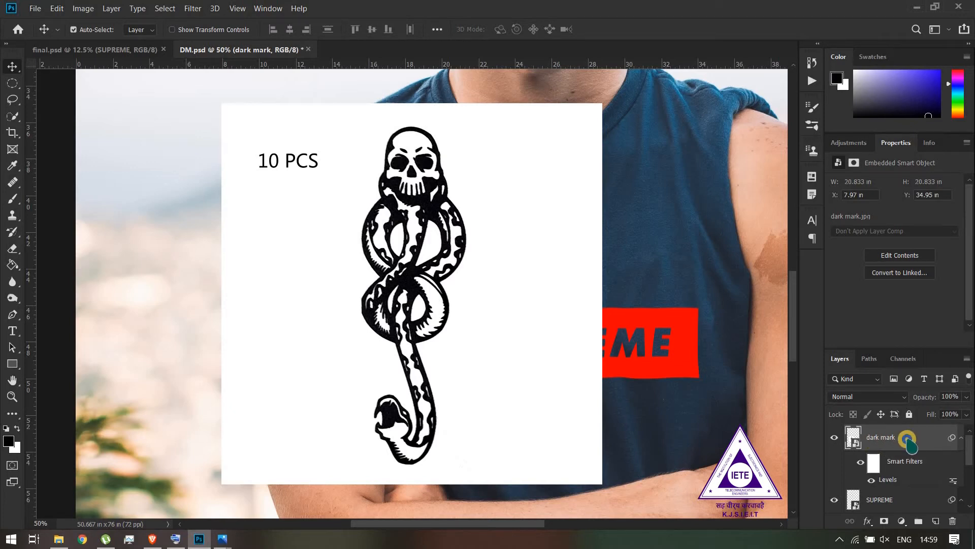
Rasterize the dark mark layer and hide the SUPREME, Layer 1 and Layer 0 layers
right_click(909, 441)
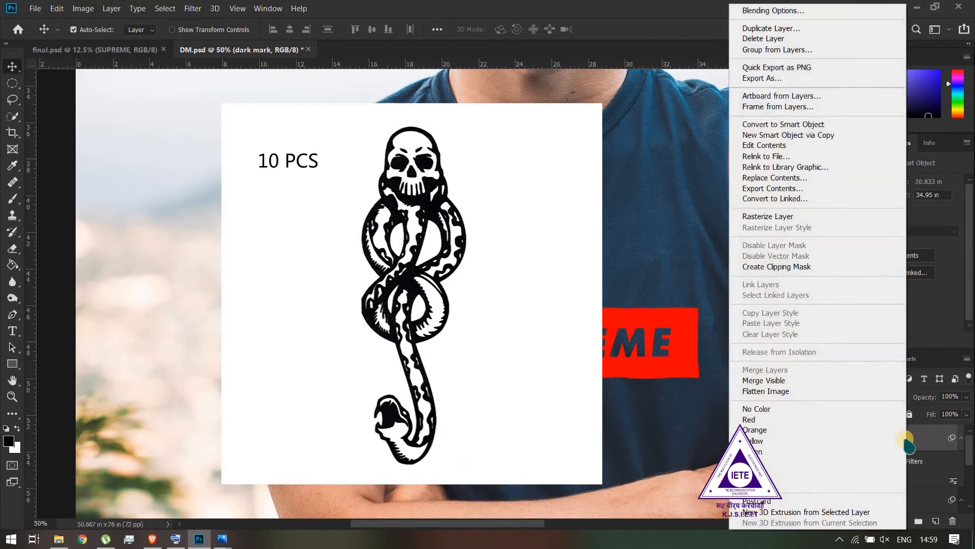
left_click(790, 217)
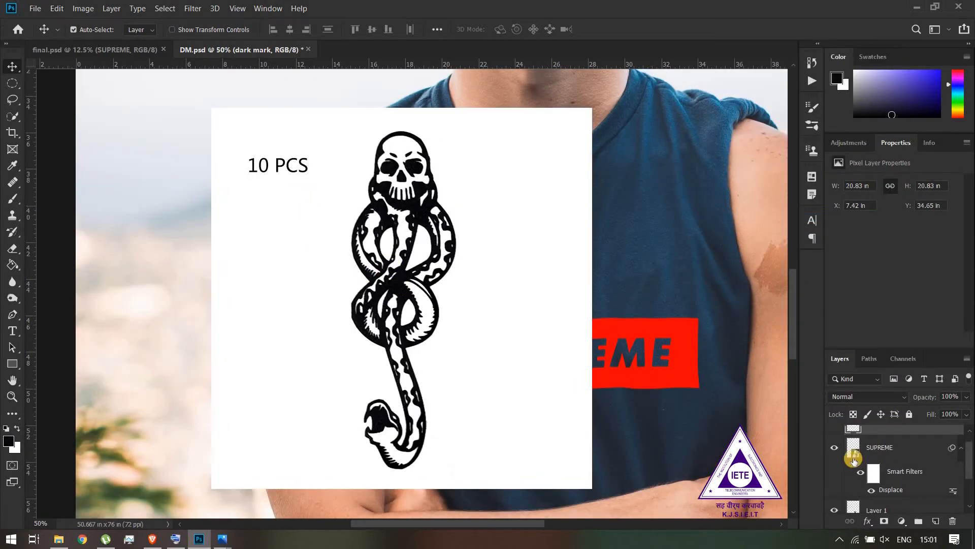
left_click(837, 450)
scroll(841, 474, "down", 1)
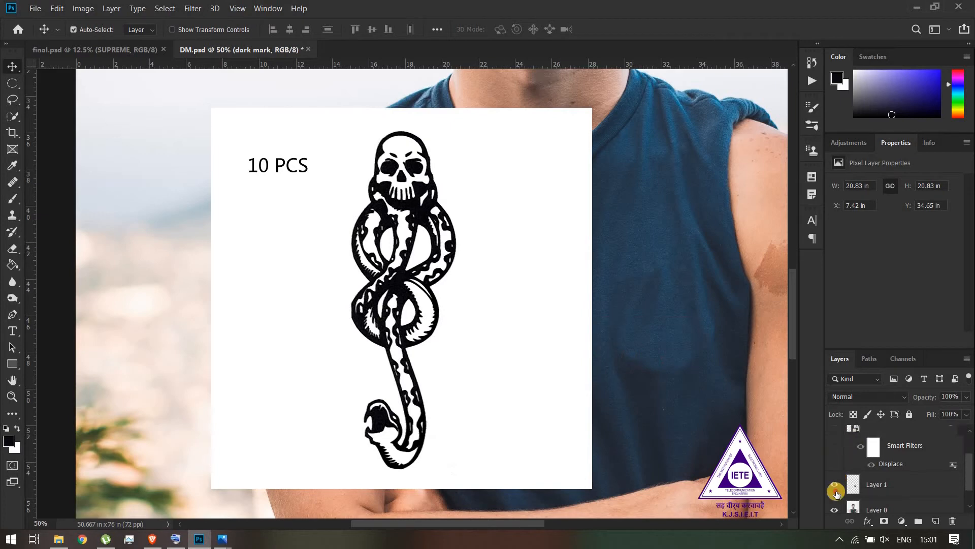
left_click(835, 488)
left_click(836, 506)
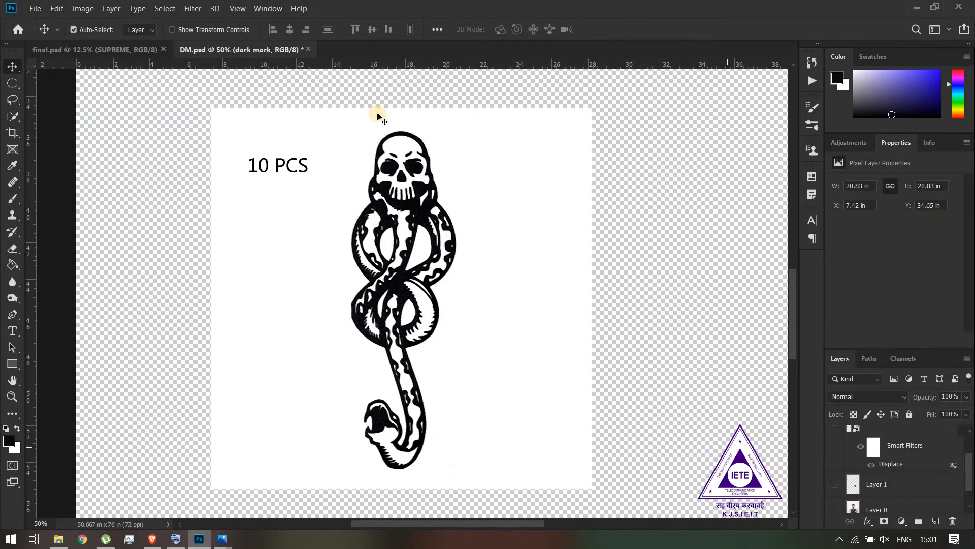
Select the black areas of the dark mark drawing with Color Range, sampling its black at a Fuzziness of 200
left_click(163, 8)
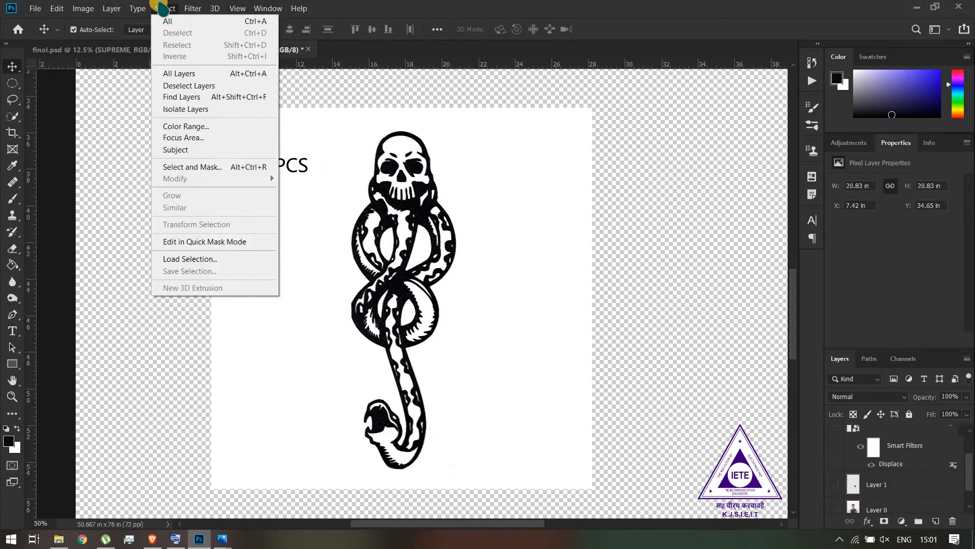
left_click(206, 127)
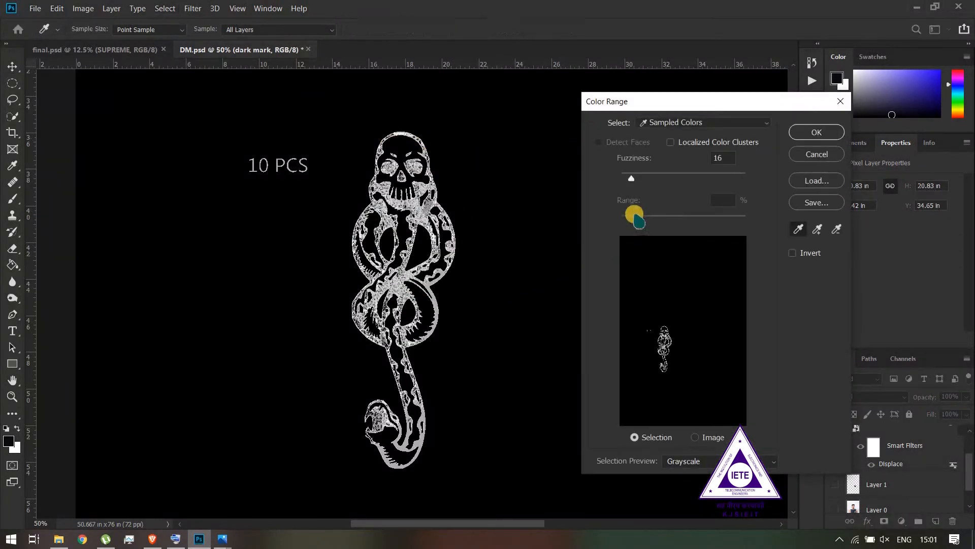
left_click(407, 204)
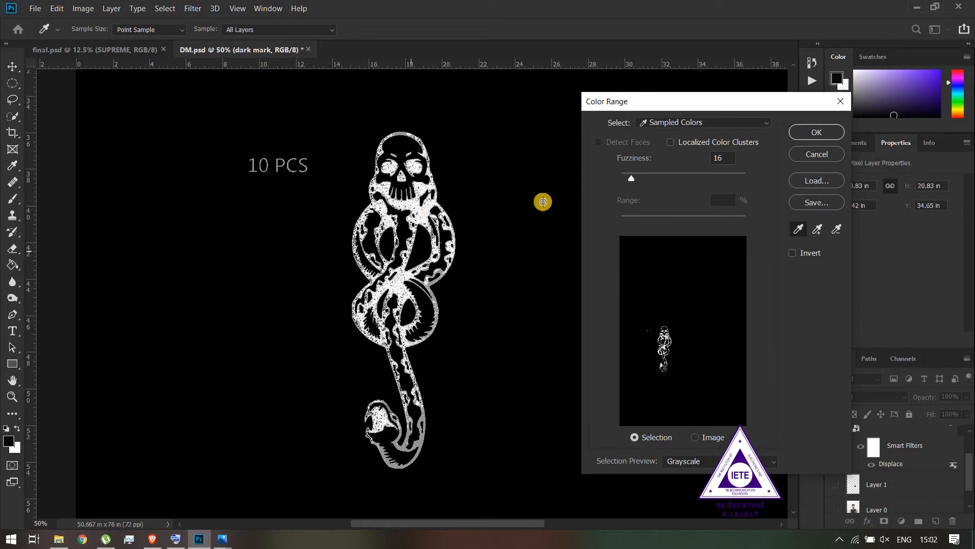
left_click_drag(633, 183, 753, 181)
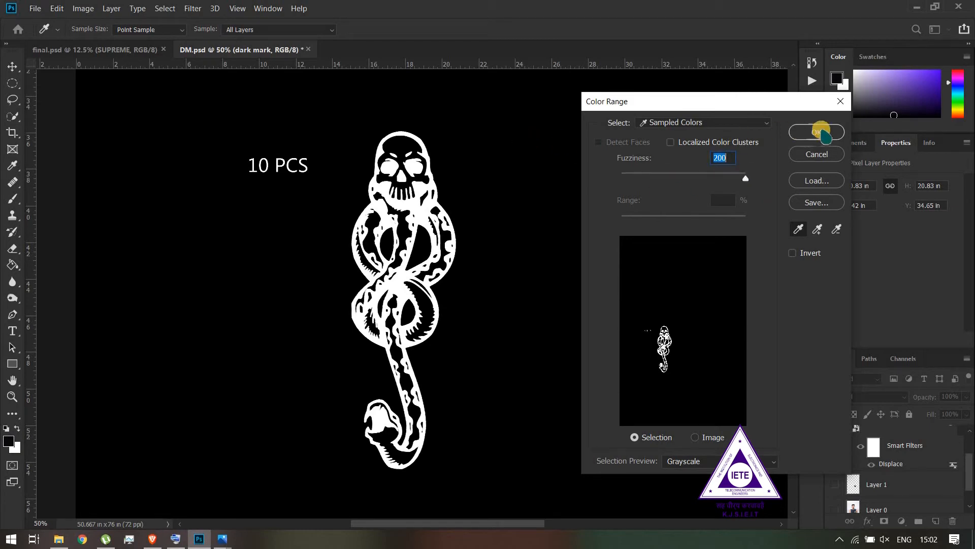
left_click(823, 133)
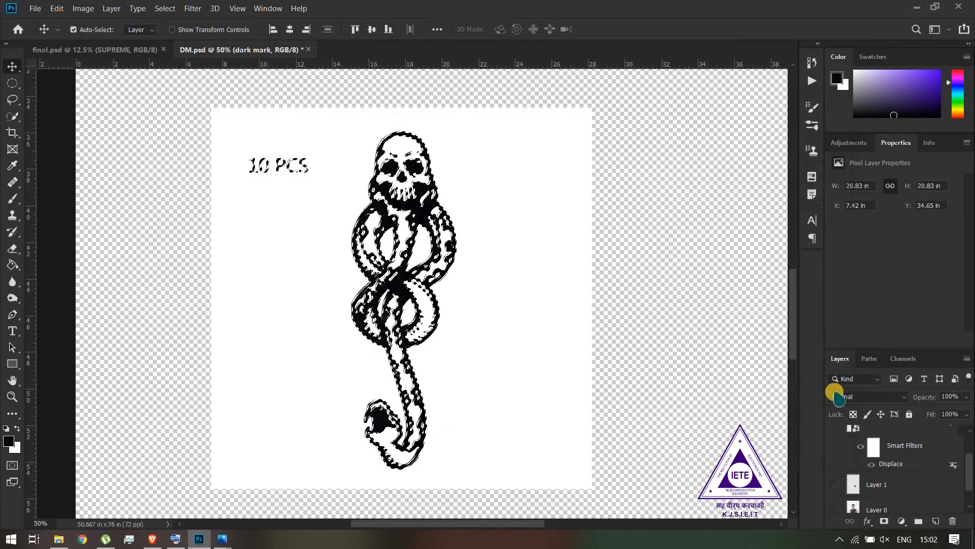
Show the Layer 0, Layer 1 and SUPREME layers again, keeping the selection active
left_click(835, 507)
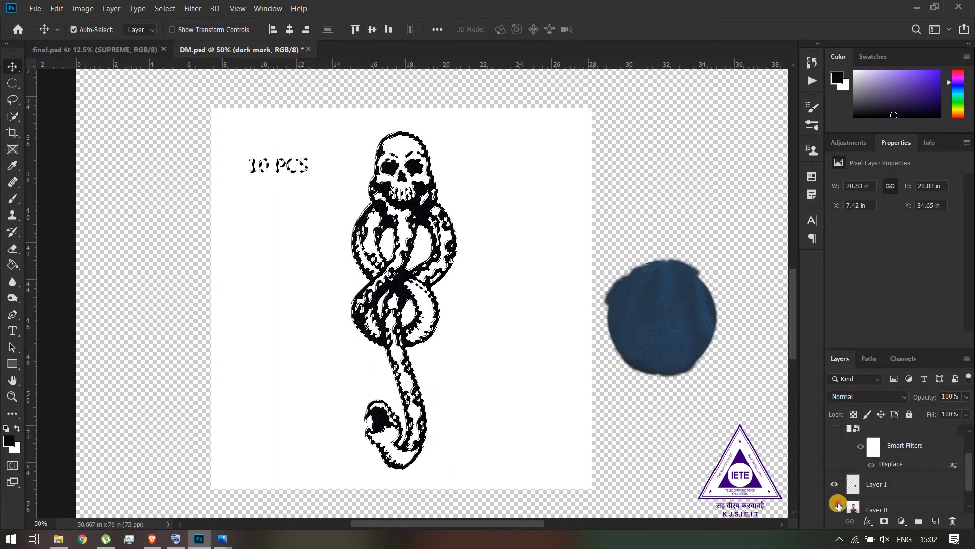
scroll(843, 486, "up", 2)
left_click(834, 463)
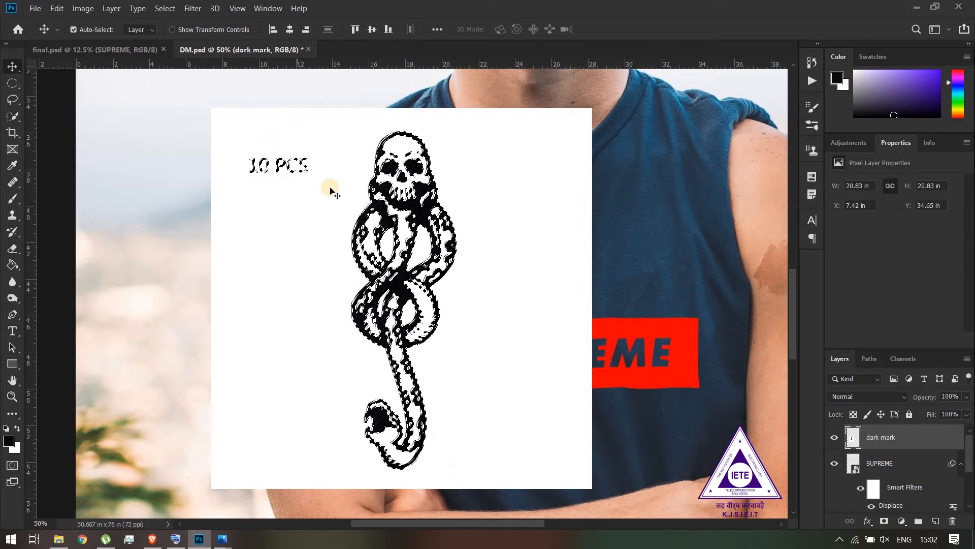
Subtract the 10 PCS text from the selection with an elliptical marquee and turn the selection into a dark mark layer mask
left_click(12, 116)
left_click(13, 83)
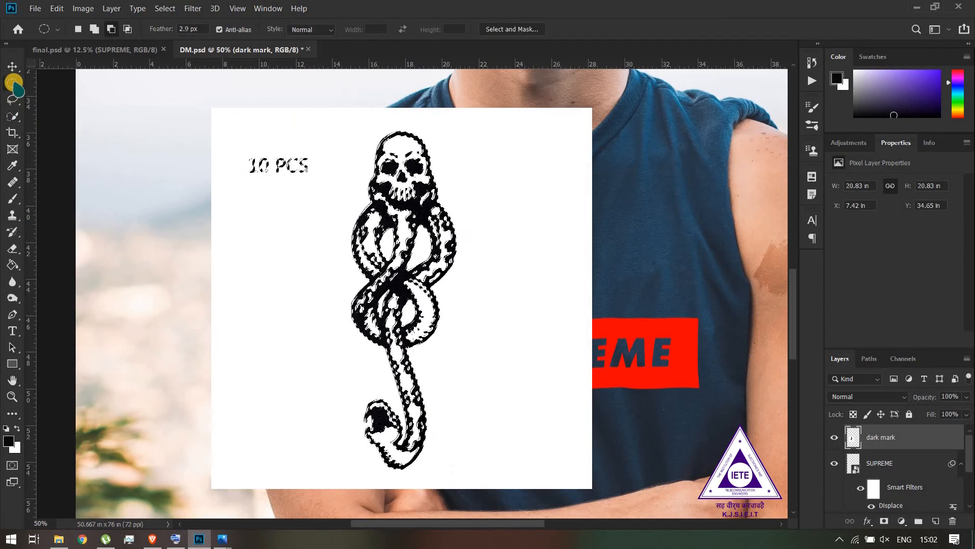
left_click(112, 29)
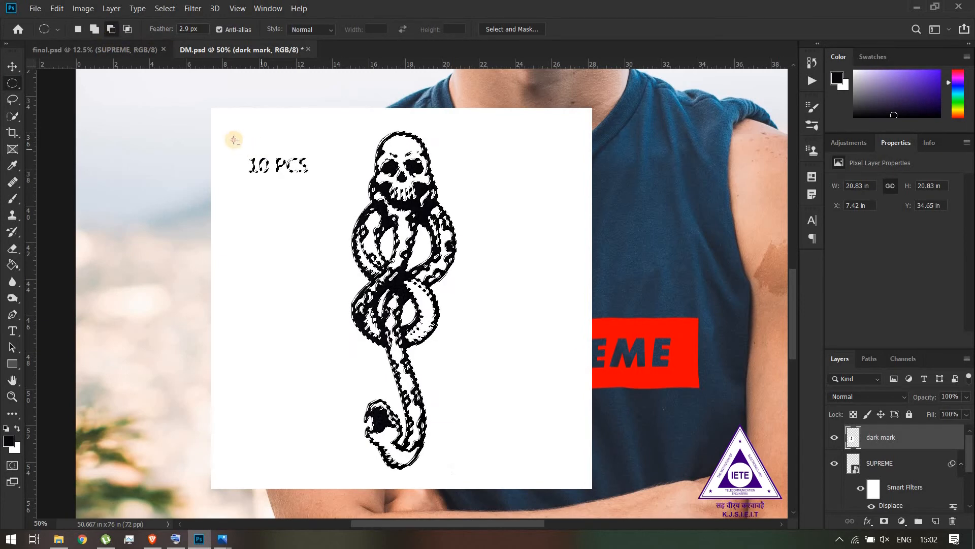
left_click_drag(334, 201, 323, 188)
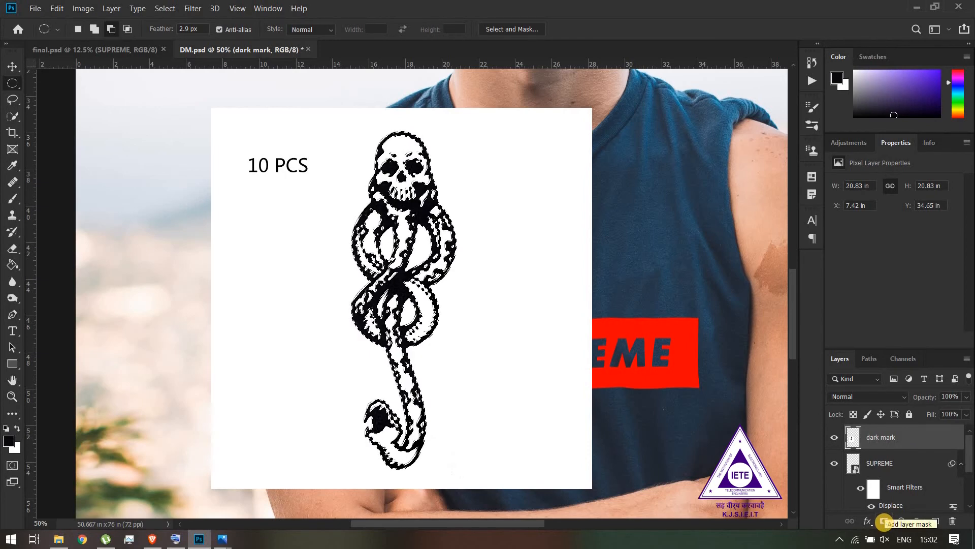
left_click(884, 522)
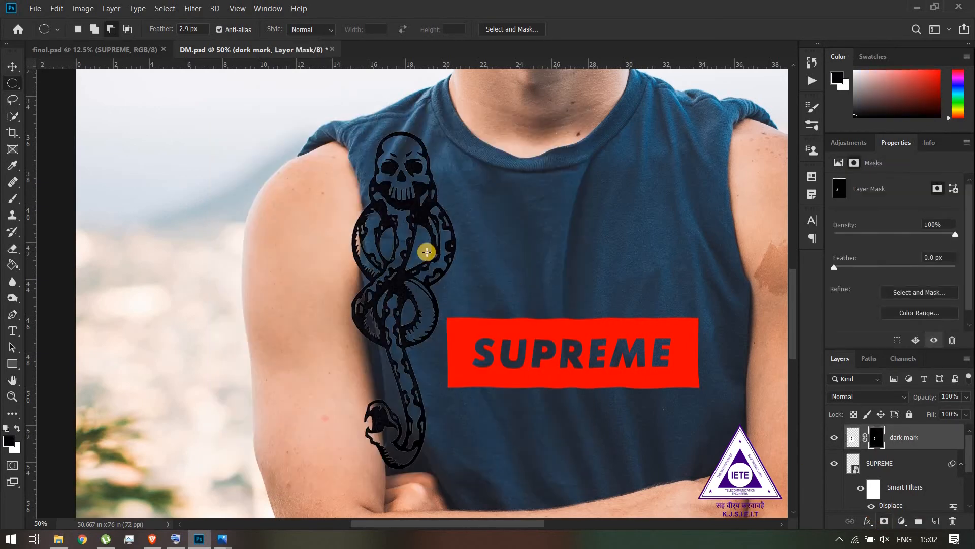
Move the masked dark mark off the shirt onto the man's bare upper arm beside it
key("v")
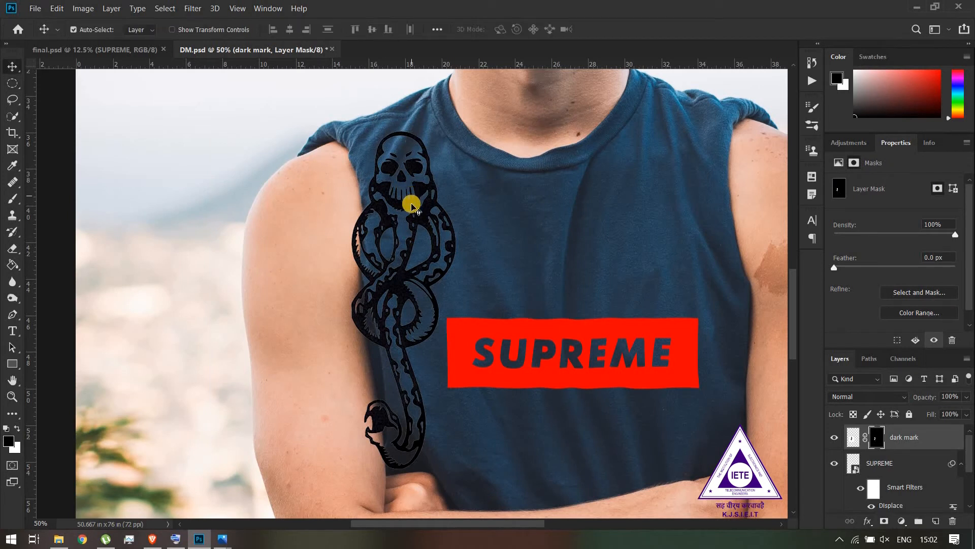
left_click_drag(403, 215, 317, 248)
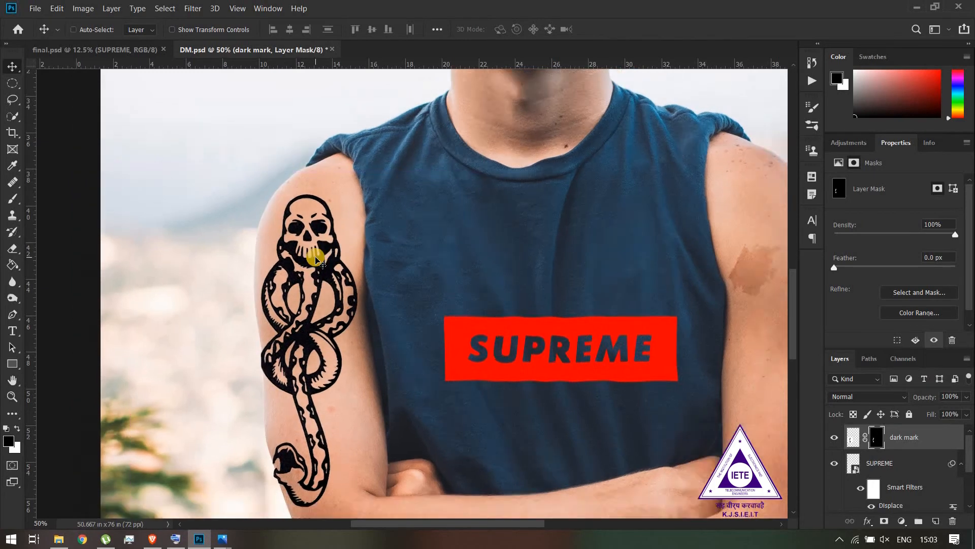
key("ctrl+minus")
left_click_drag(339, 265, 341, 271)
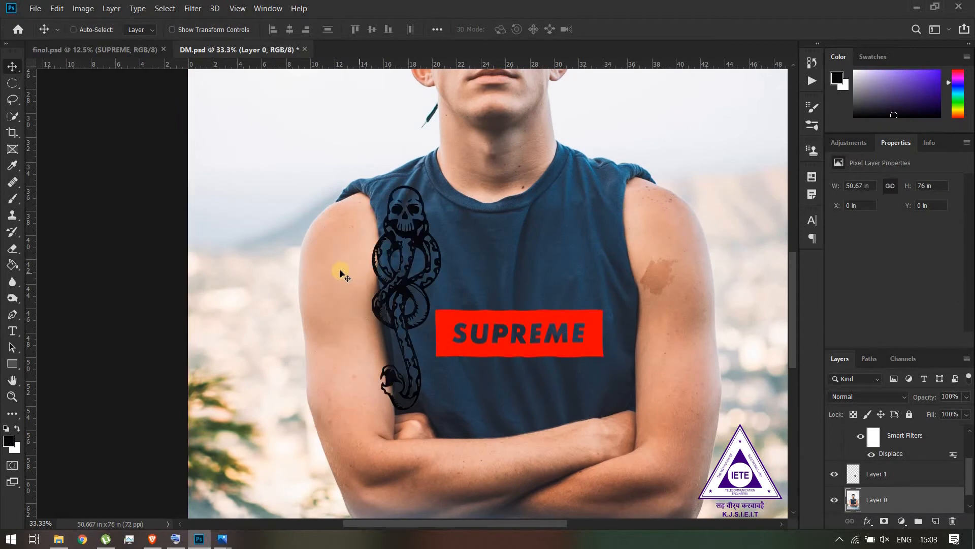
left_click_drag(411, 234, 348, 266)
key("ctrl+plus")
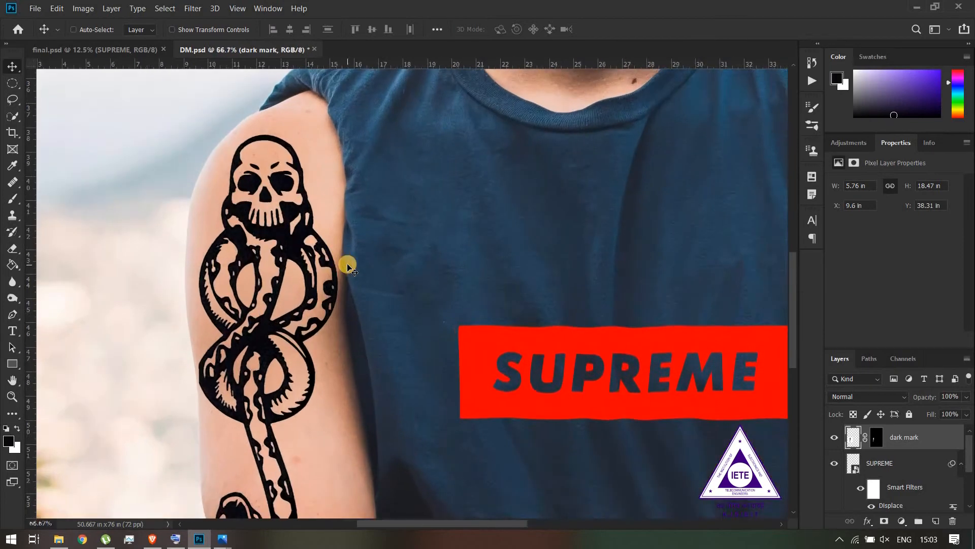
Move the dark mark outward so it overlaps the arm's outer edge, at about X 6.44 in and Y 39.28 in
left_click_drag(271, 229, 199, 256)
scroll(355, 227, "down", 5)
scroll(355, 226, "left", 2)
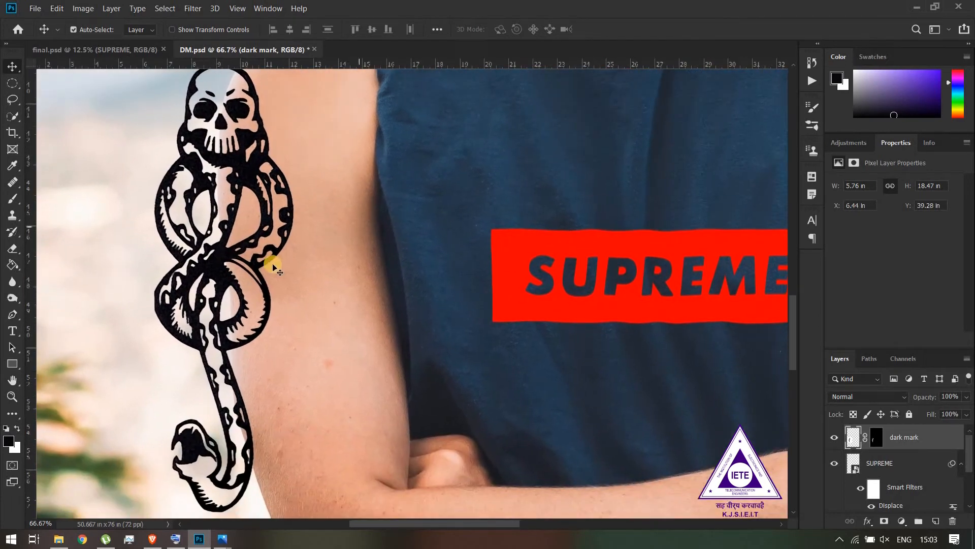
Try shifting the dark mark about 0.64 in toward the shirt and return it to its starting position
key("shift+Right")
key("shift+Right")
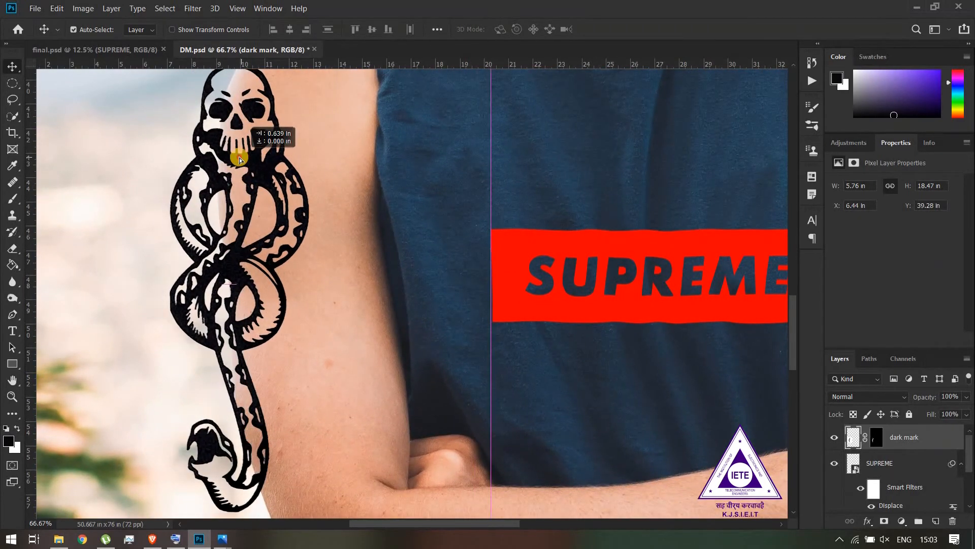
key("shift+Left")
key("shift+Left")
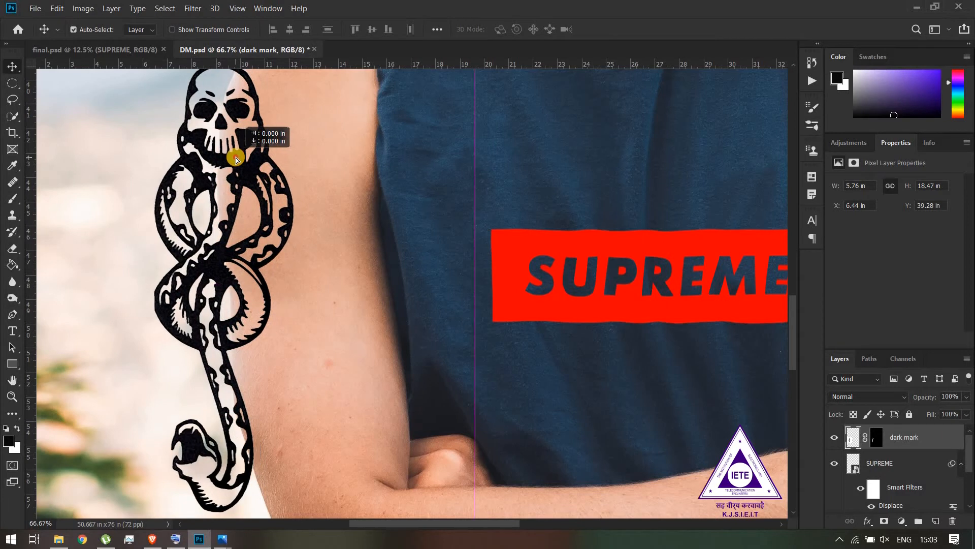
left_click_drag(236, 157, 236, 157)
left_click_drag(235, 157, 236, 157)
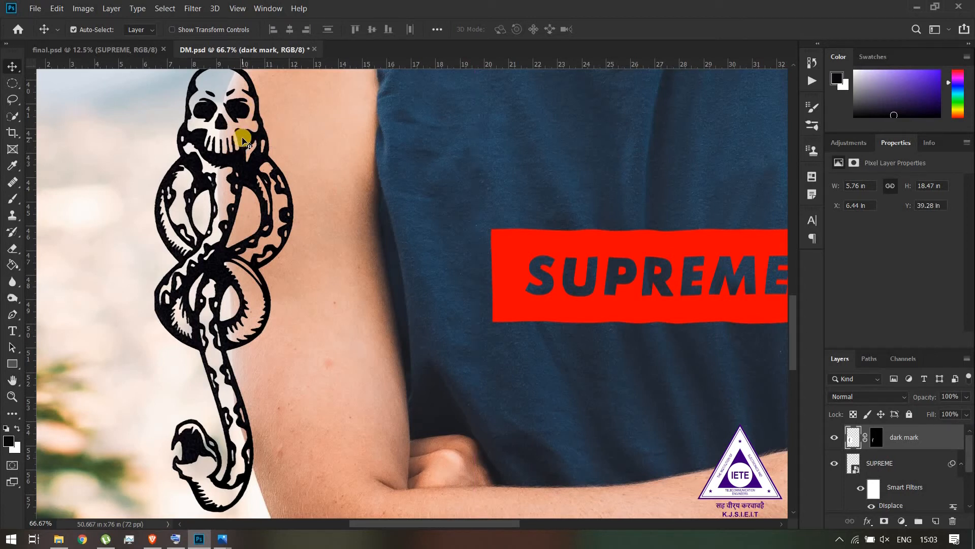
Shift the dark mark slightly inward and down along the arm's outer edge, to about X 6.71 in and Y 39.53 in
mouse_move(246, 146)
left_mouse_down()
mouse_move(250, 161)
mouse_move(257, 143)
left_mouse_up()
left_click_drag(396, 154, 407, 194)
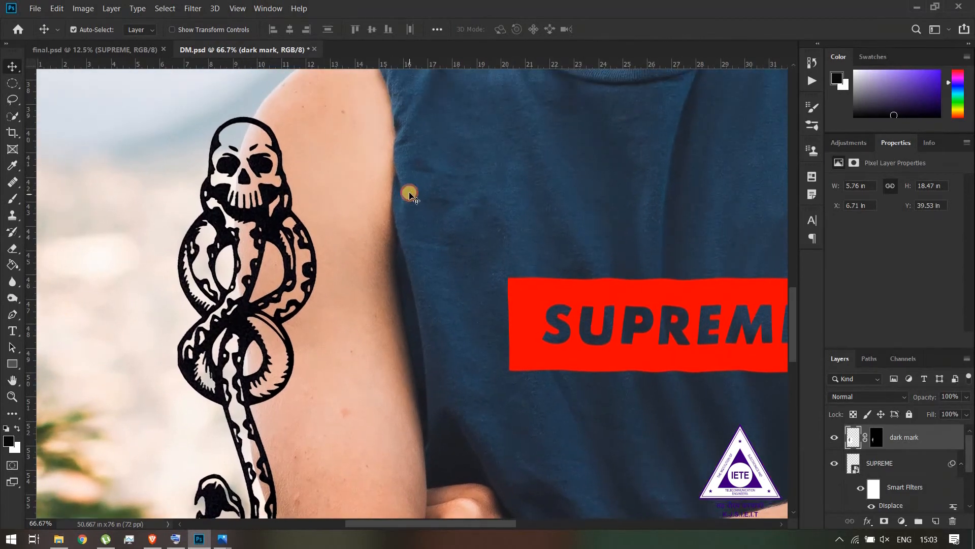
Convert the masked dark mark layer to a smart object
key("ctrl+minus")
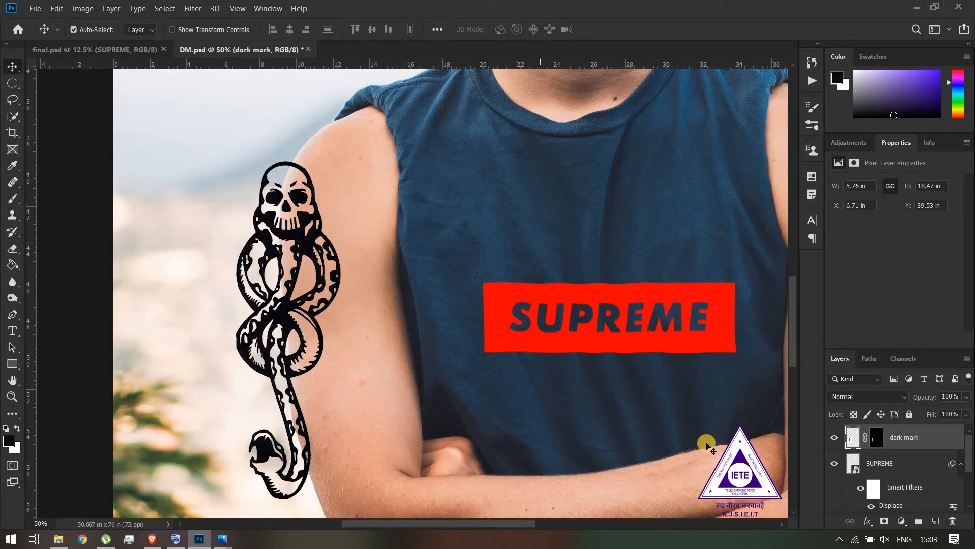
right_click(911, 445)
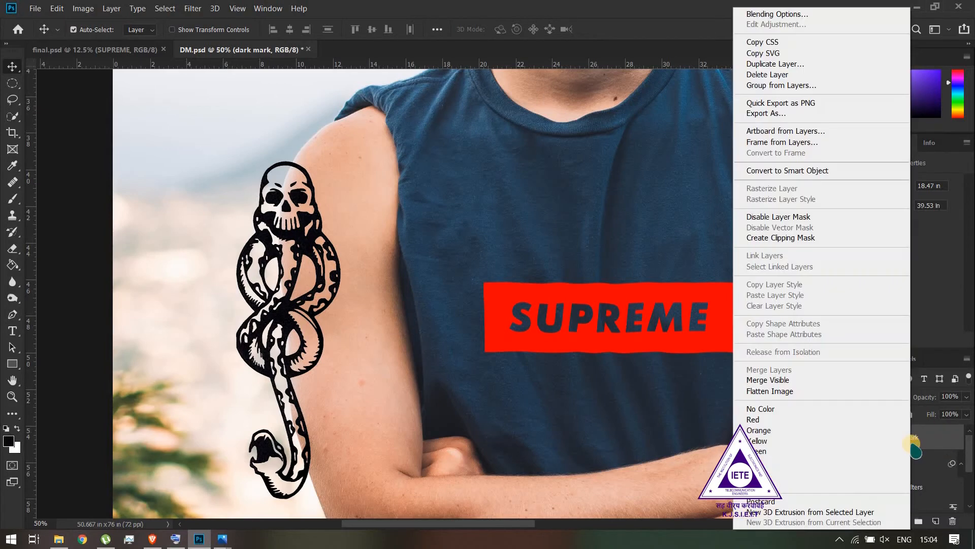
left_click(795, 171)
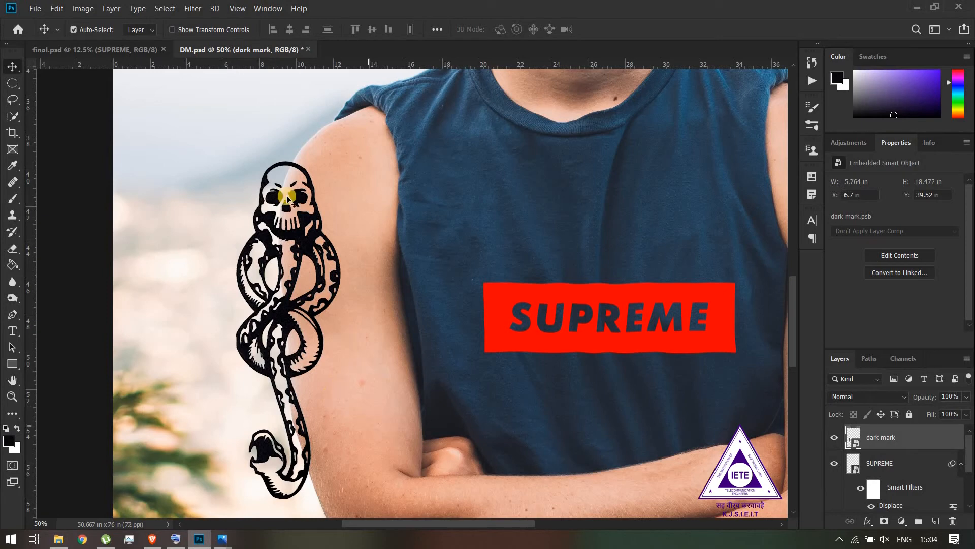
Apply the Displace filter to the dark mark with horizontal and vertical scales of 12, using the DM file as displacement map
left_click(192, 8)
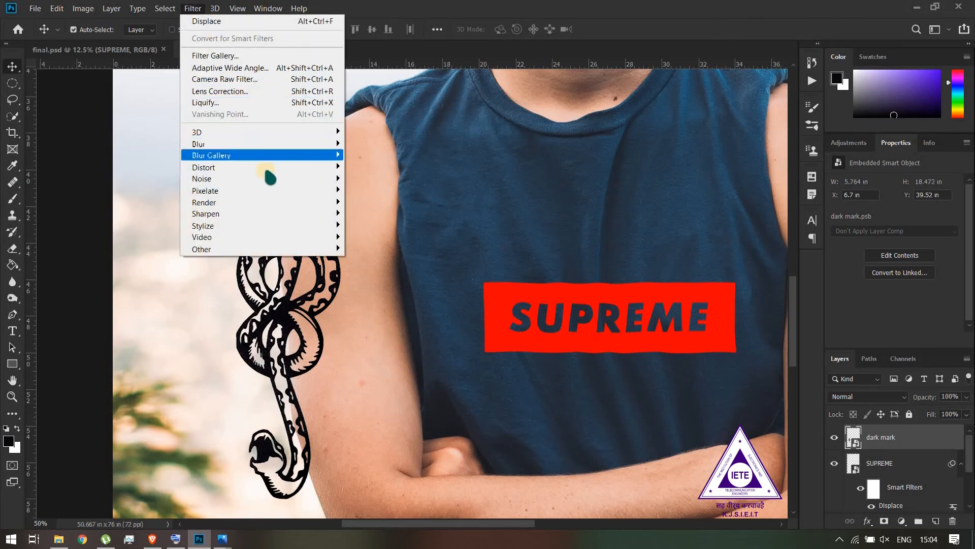
left_click(392, 168)
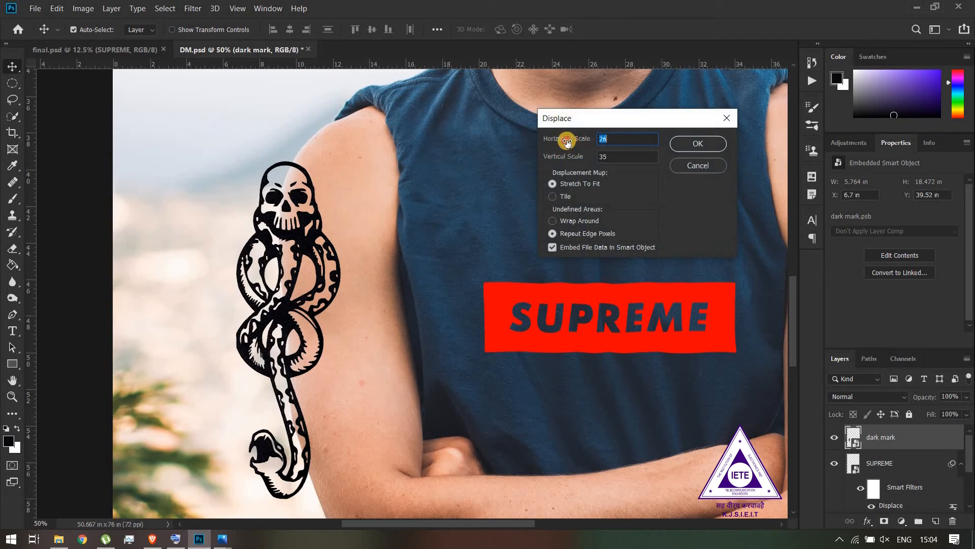
left_click_drag(567, 142, 574, 154)
left_click(573, 157)
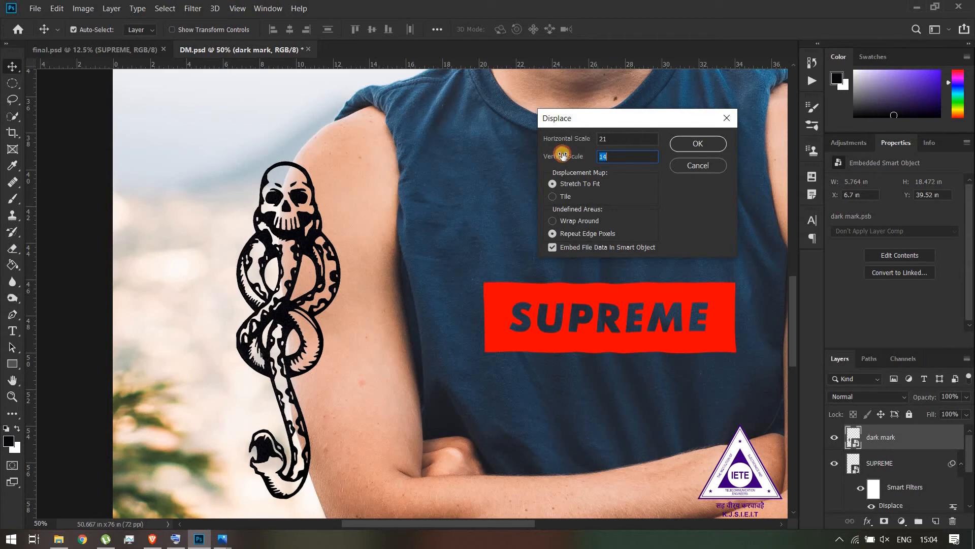
left_click(593, 141)
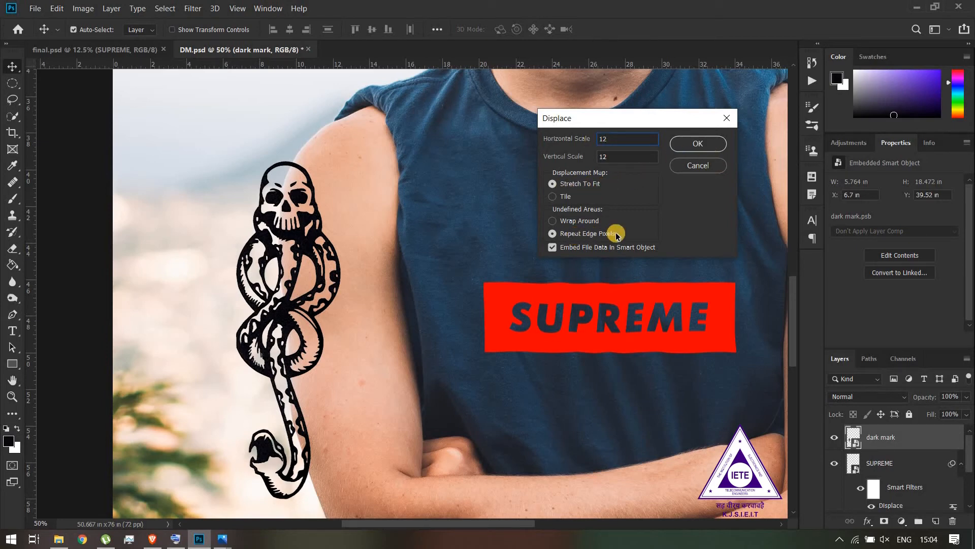
left_click(693, 143)
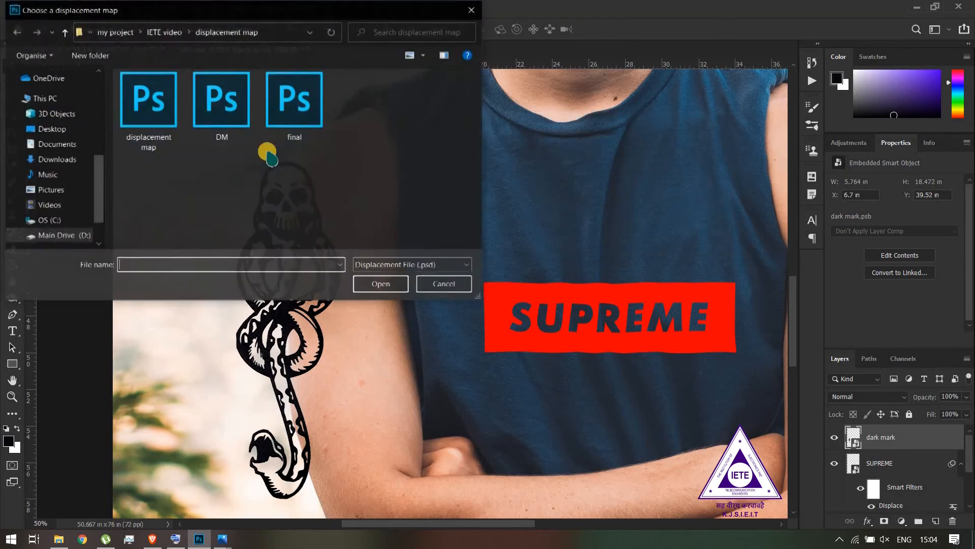
left_click(220, 139)
left_click(388, 282)
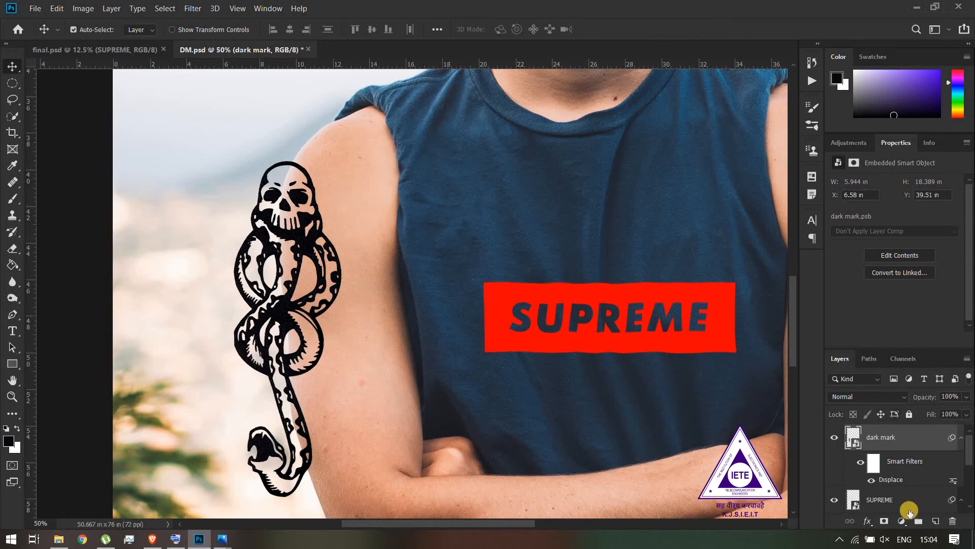
Add a layer mask to the dark mark and hide its overhang beyond the arm's outer edge with a black brush at size 244
left_click(885, 522)
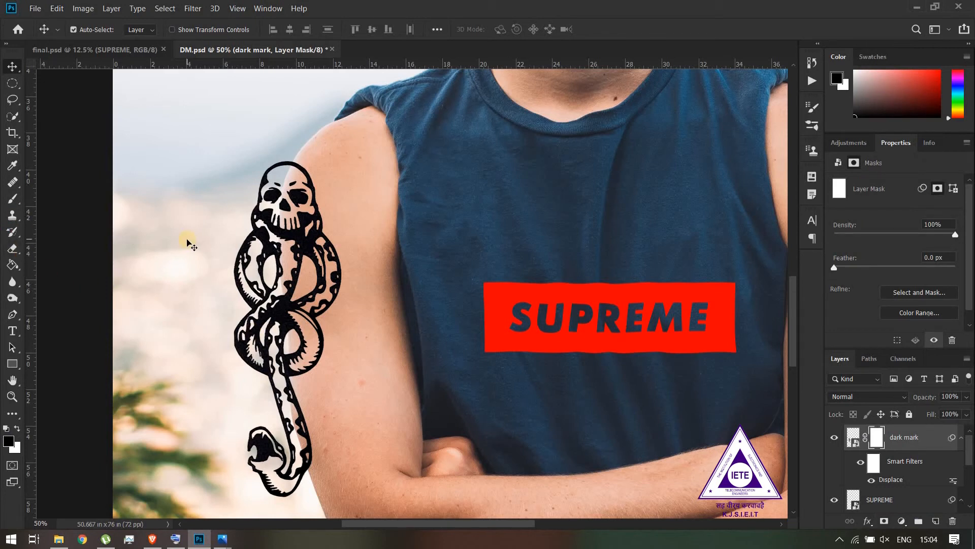
key("b")
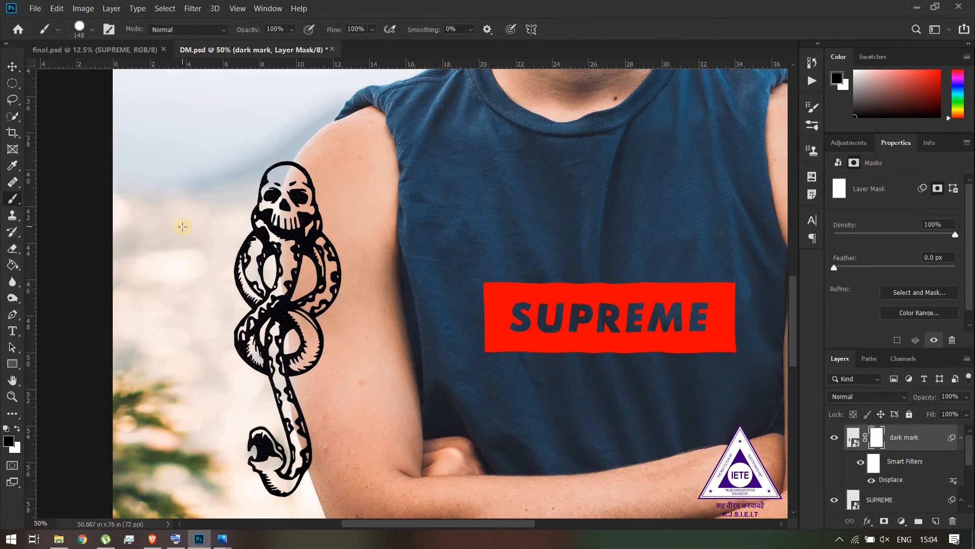
left_click_drag(182, 226, 200, 233)
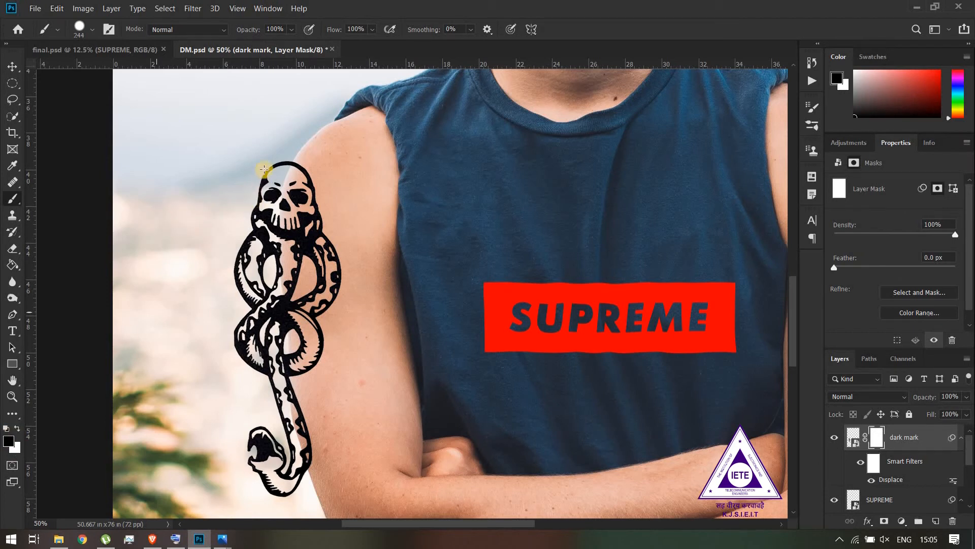
mouse_move(267, 158)
left_mouse_down()
mouse_move(246, 263)
mouse_move(255, 300)
mouse_move(244, 352)
mouse_move(259, 488)
mouse_move(288, 491)
mouse_move(278, 471)
left_mouse_up()
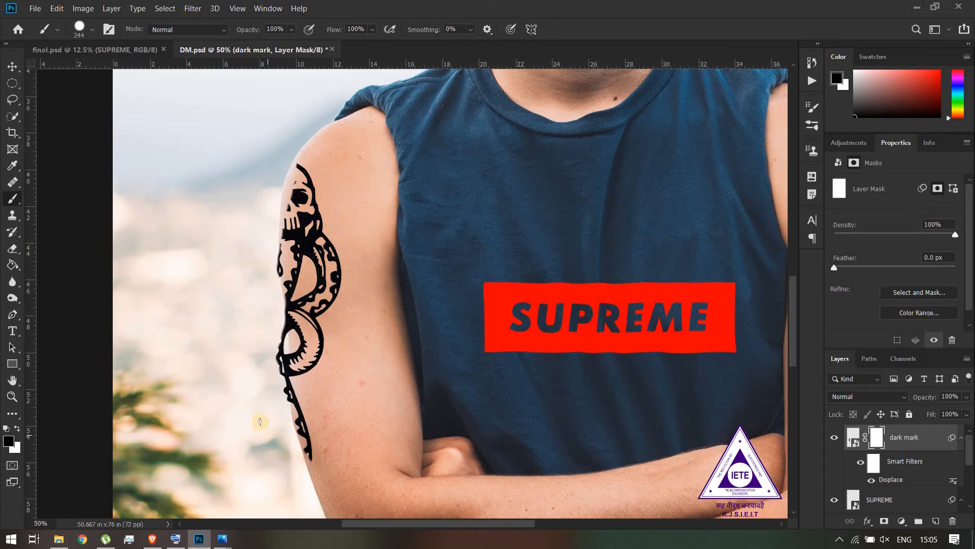
left_click_drag(261, 397, 262, 363)
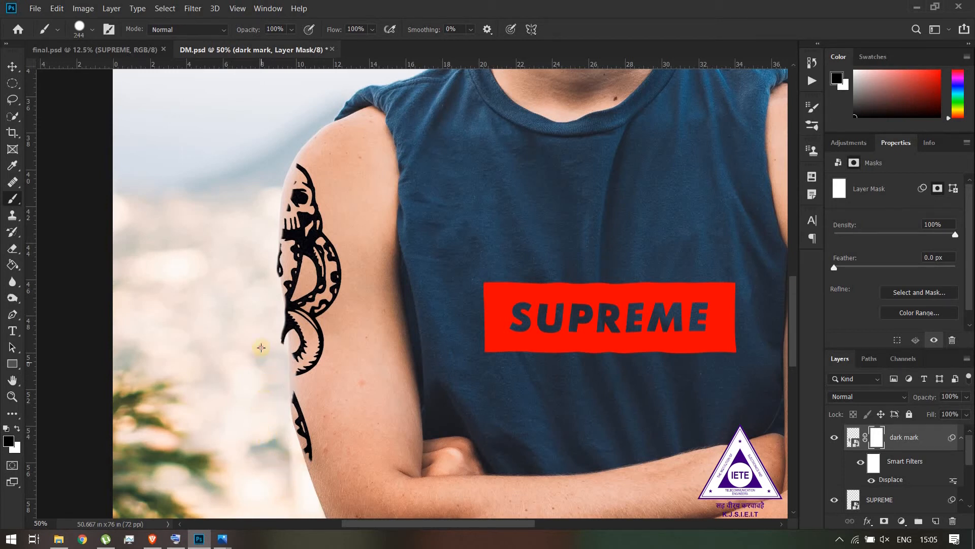
left_click_drag(265, 326, 261, 283)
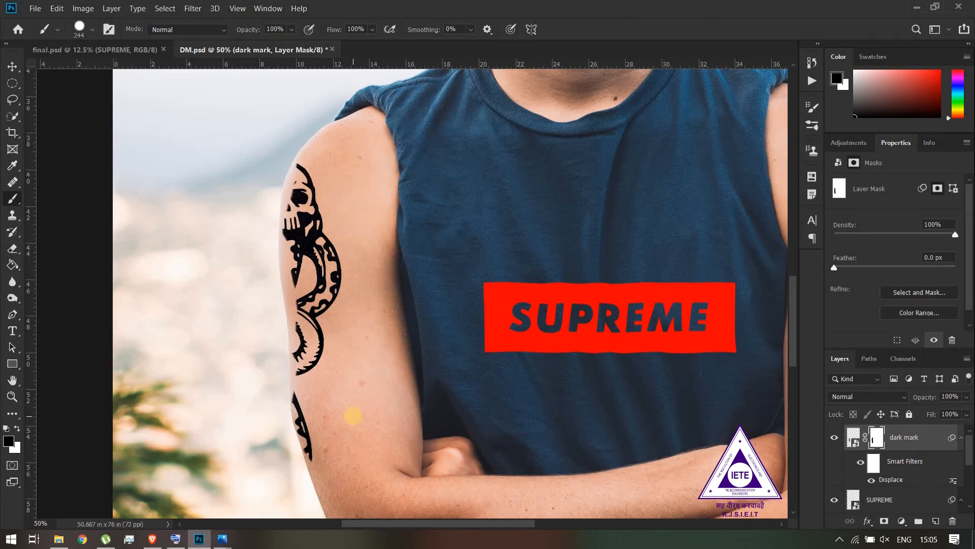
Restore the over-erased snake tail and coils up to the arm's outer edge by painting white on the mask at brush size 154
key("ctrl+plus")
key("ctrl+plus")
left_click_drag(354, 417, 368, 202)
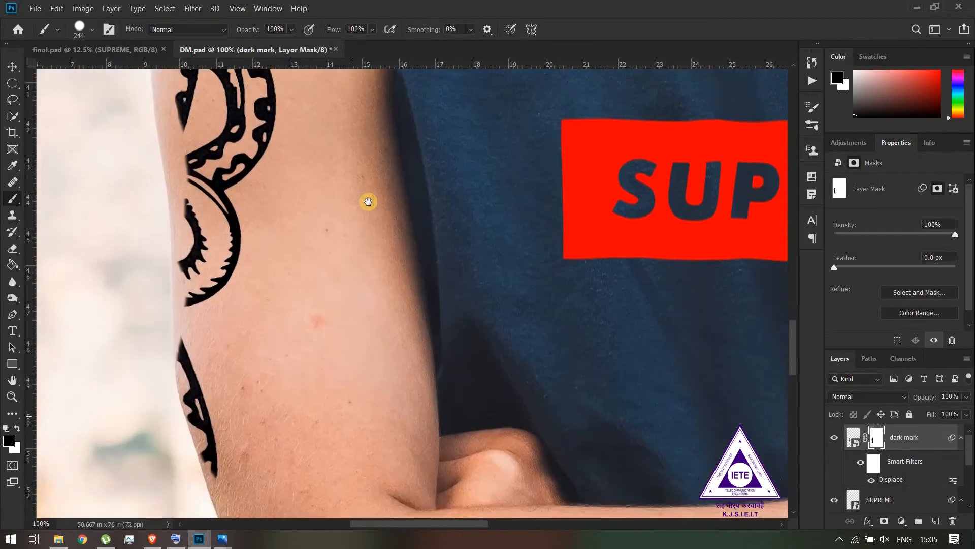
mouse_move(307, 339)
left_mouse_down()
mouse_move(265, 341)
mouse_move(276, 264)
mouse_move(292, 341)
left_mouse_up()
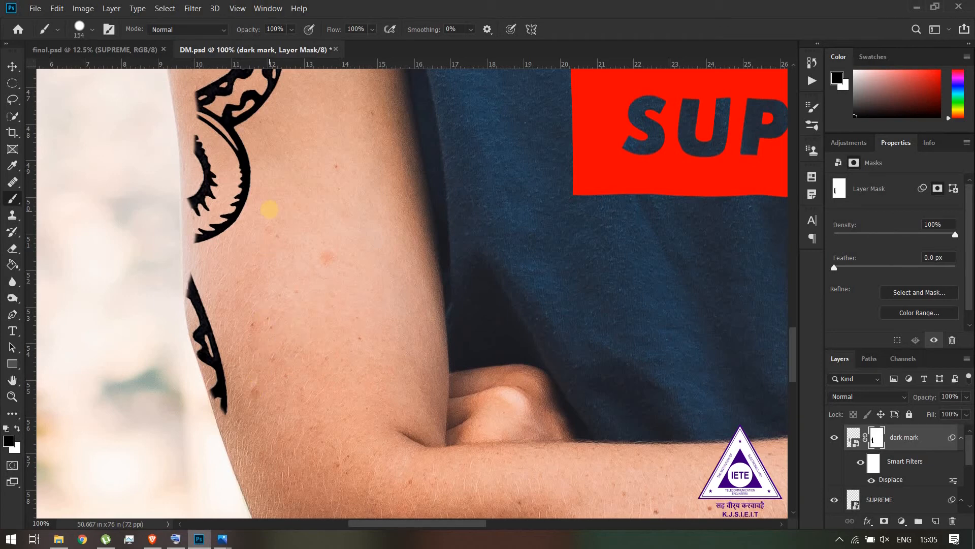
left_click_drag(270, 209, 331, 464)
left_click_drag(333, 280, 342, 358)
left_click_drag(358, 397, 350, 208)
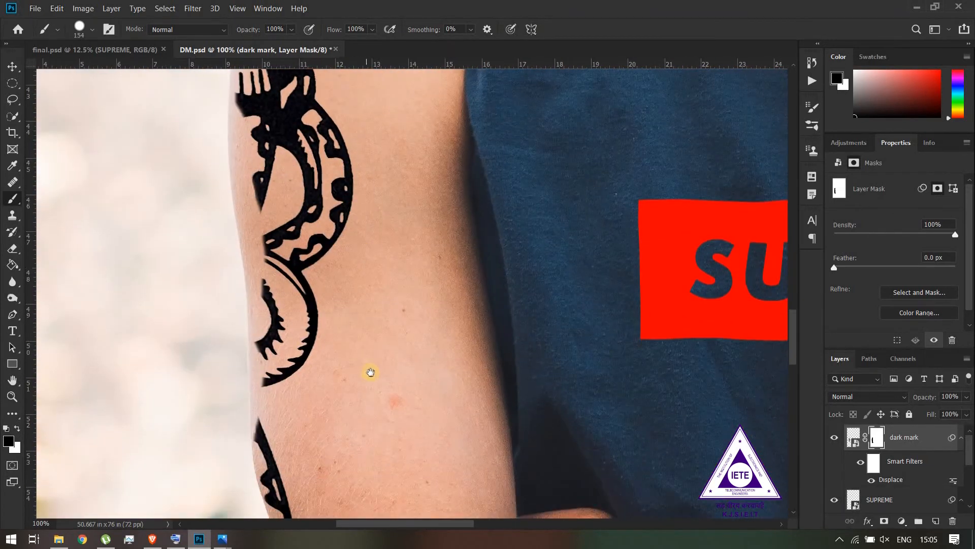
left_click_drag(363, 307, 359, 279)
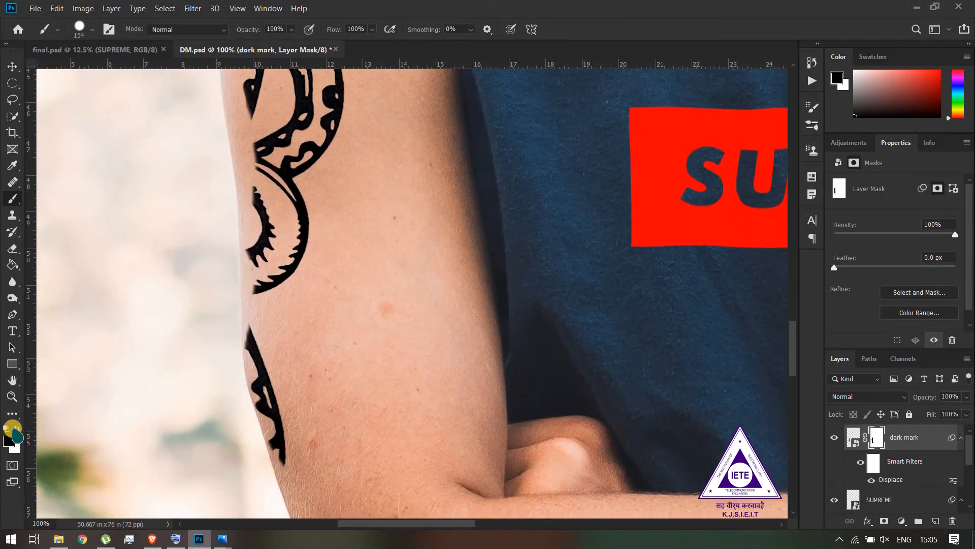
left_click(17, 428)
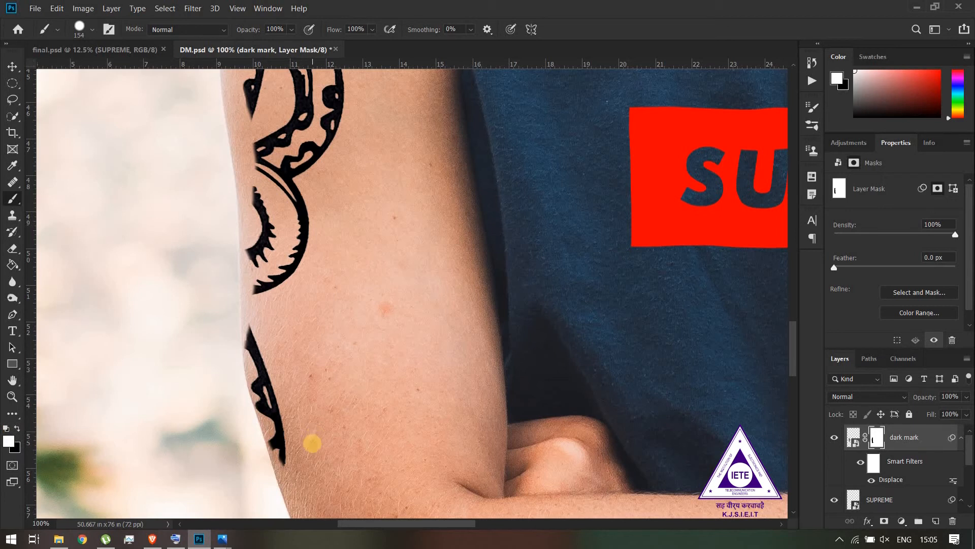
mouse_move(312, 438)
left_mouse_down()
mouse_move(314, 451)
mouse_move(281, 323)
mouse_move(281, 333)
mouse_move(287, 193)
left_mouse_up()
left_click_drag(341, 353, 364, 429)
mouse_move(337, 361)
left_mouse_down()
mouse_move(343, 405)
mouse_move(322, 312)
mouse_move(329, 254)
mouse_move(320, 183)
mouse_move(340, 222)
left_mouse_up()
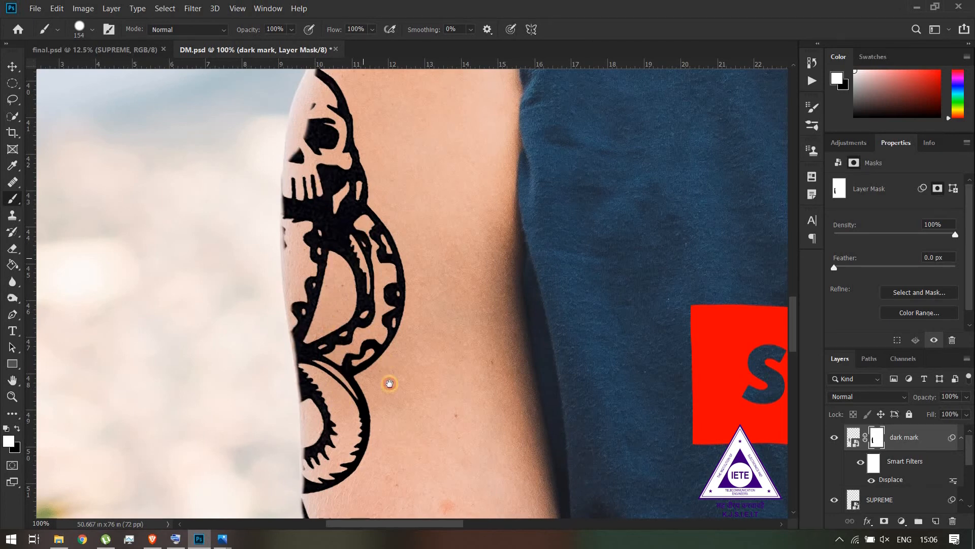
Restore the skull and coils along the arm's outer edge with white on the mask, adjusting the brush size to 156
left_click_drag(389, 384, 401, 439)
mouse_move(367, 317)
left_mouse_down()
mouse_move(381, 263)
mouse_move(362, 406)
mouse_move(355, 387)
mouse_move(358, 442)
mouse_move(385, 459)
mouse_move(402, 308)
mouse_move(390, 293)
mouse_move(378, 299)
mouse_move(376, 325)
mouse_move(371, 282)
mouse_move(394, 377)
mouse_move(339, 362)
left_mouse_up()
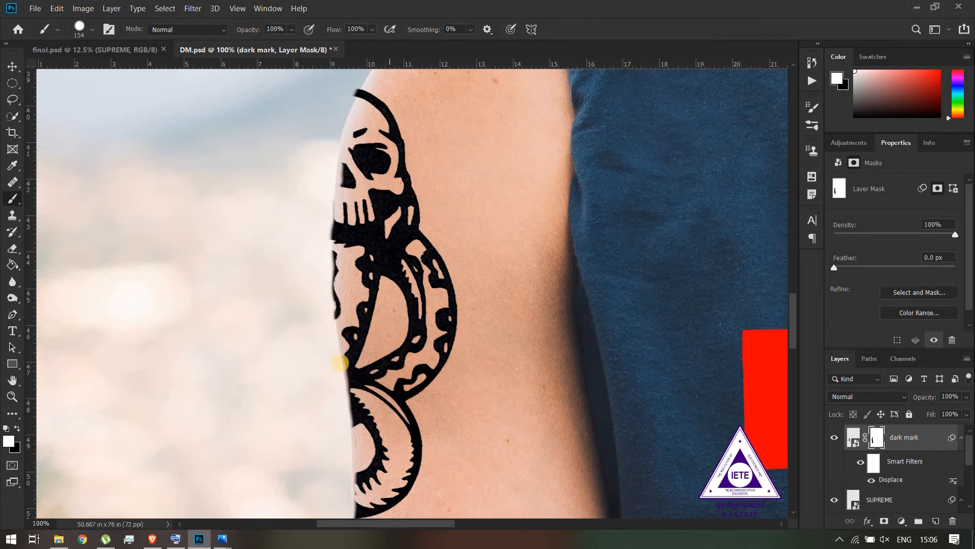
right_click(303, 351, "alt")
scroll(406, 411, "down", 3)
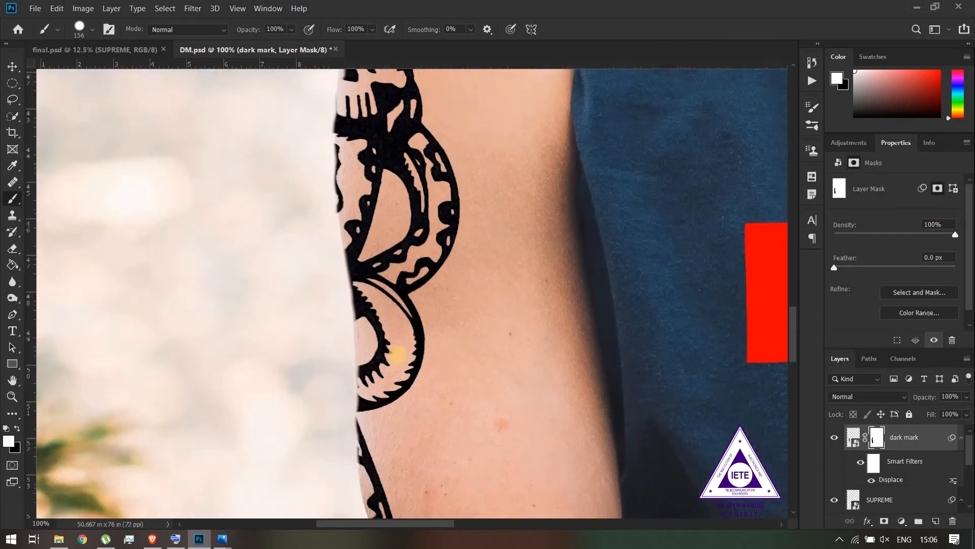
left_click_drag(398, 381, 402, 407)
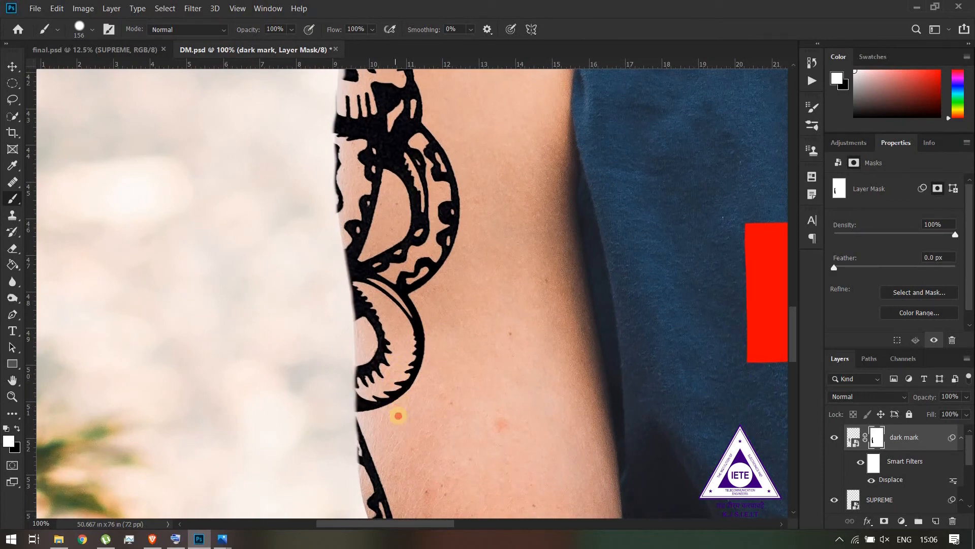
Mask out the tail's spill past the arm's outer edge in black and touch up the skull's upper outline in white
left_click_drag(428, 411, 434, 298)
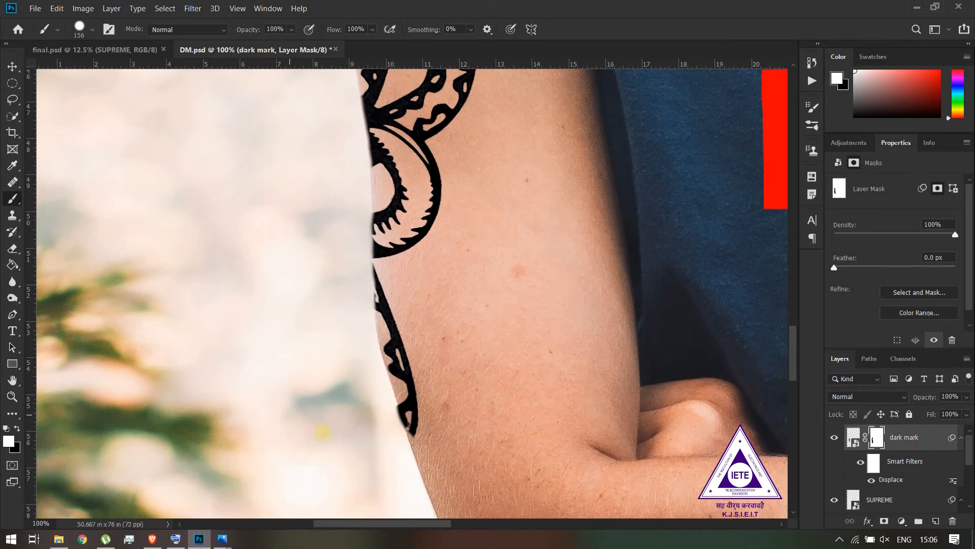
key("x")
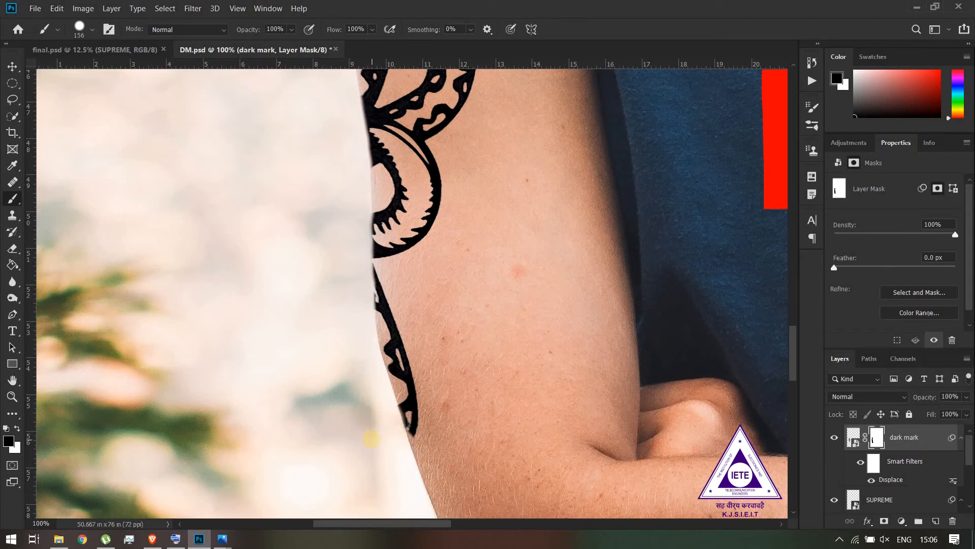
left_click_drag(330, 303, 364, 451)
left_click_drag(414, 391, 420, 435)
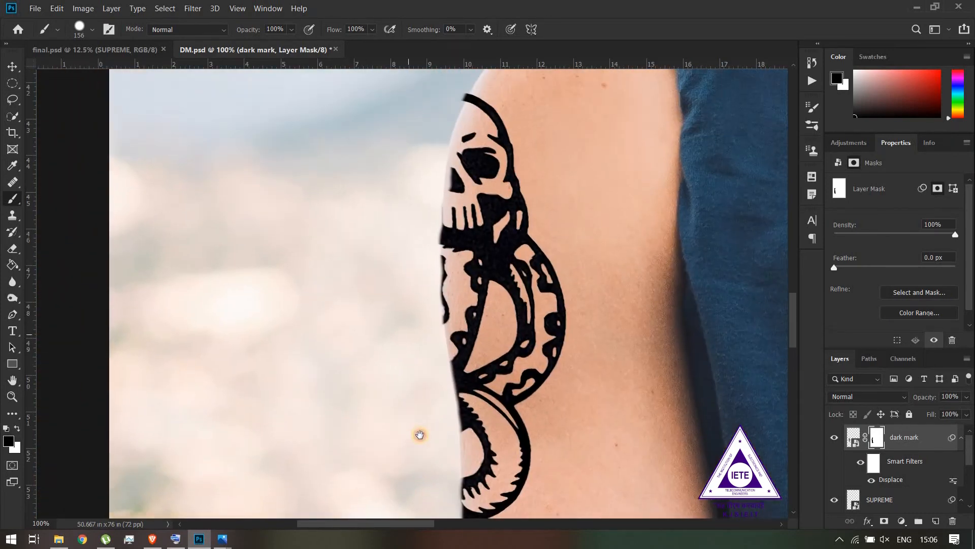
left_click_drag(422, 338, 399, 391)
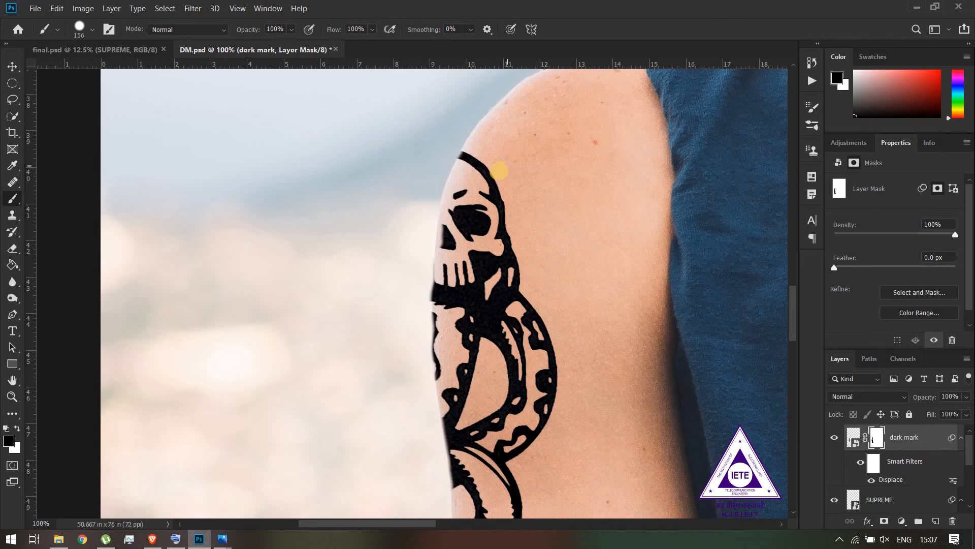
key("x")
left_click_drag(495, 171, 487, 171)
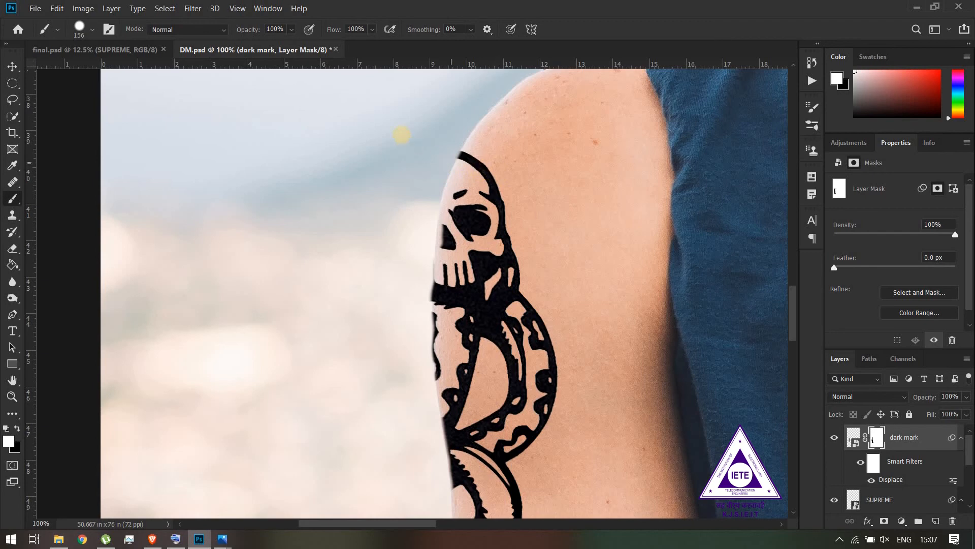
Trim the skull and jaw overhang along the arm's outer edge with black on the mask at brush size 71
key("x")
key("ctrl+plus")
key("ctrl+plus")
left_click_drag(421, 152, 379, 438)
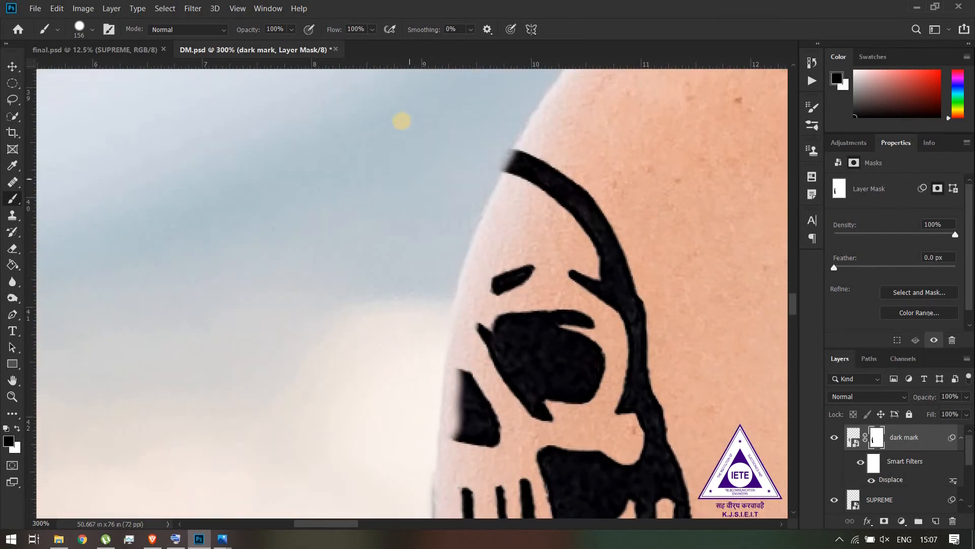
right_click(394, 178)
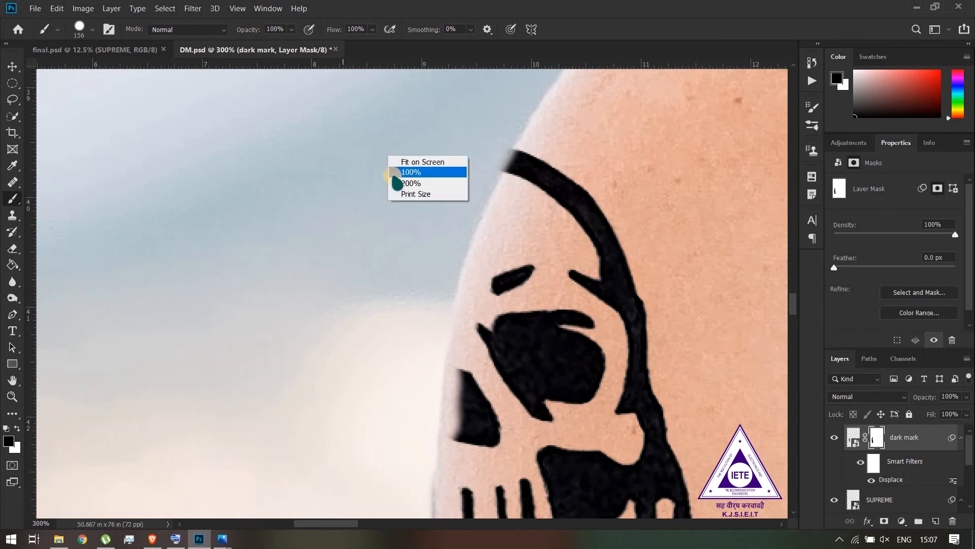
left_click(338, 200)
right_click(338, 198)
left_click_drag(367, 173, 282, 180)
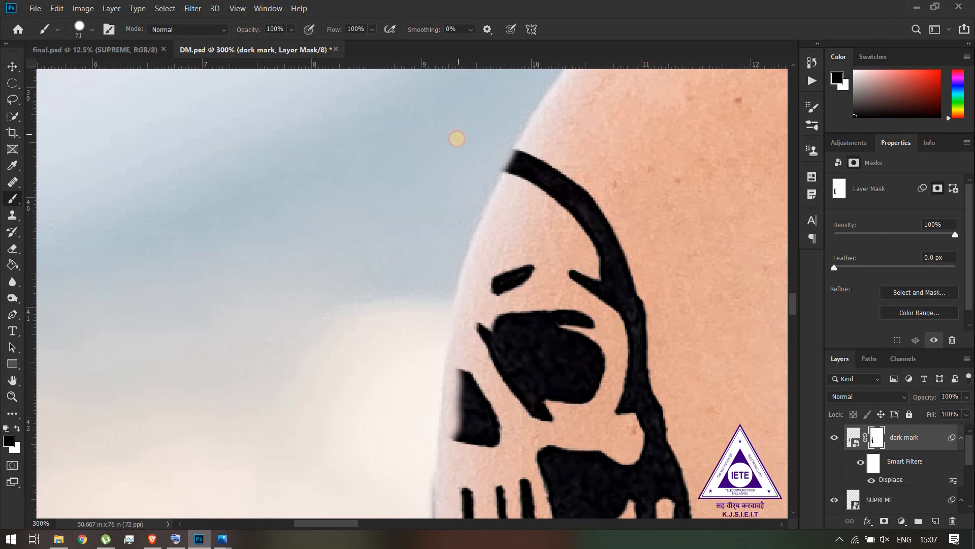
scroll(361, 204, "down", 10)
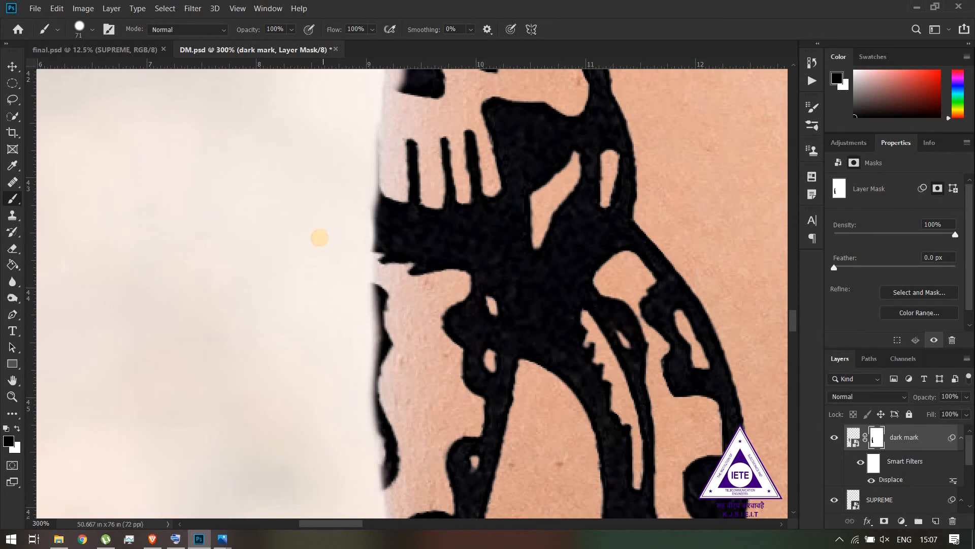
left_click_drag(319, 241, 318, 251)
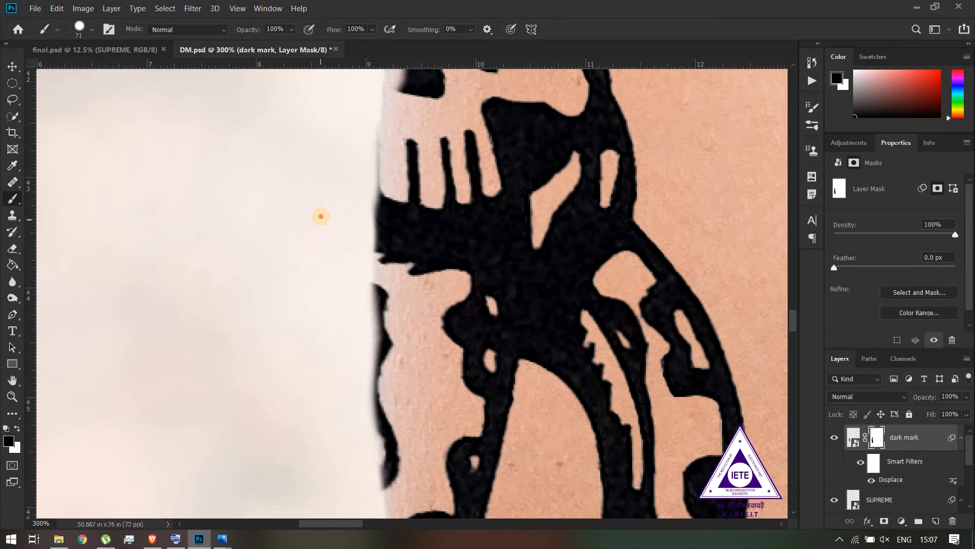
left_click_drag(285, 343, 287, 292)
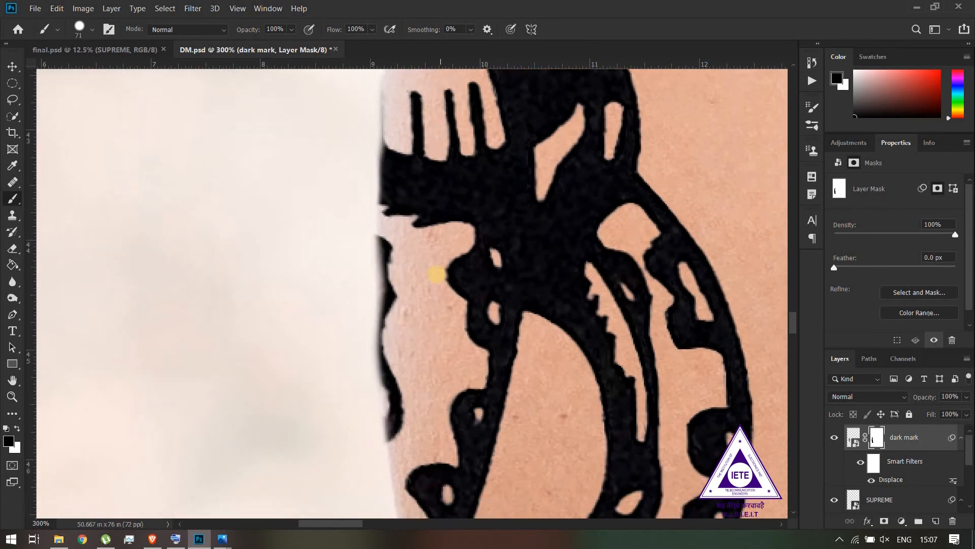
Touch up the mask around the upper coil with white inside the arm and black on the background beside it
key("x")
left_click(431, 275)
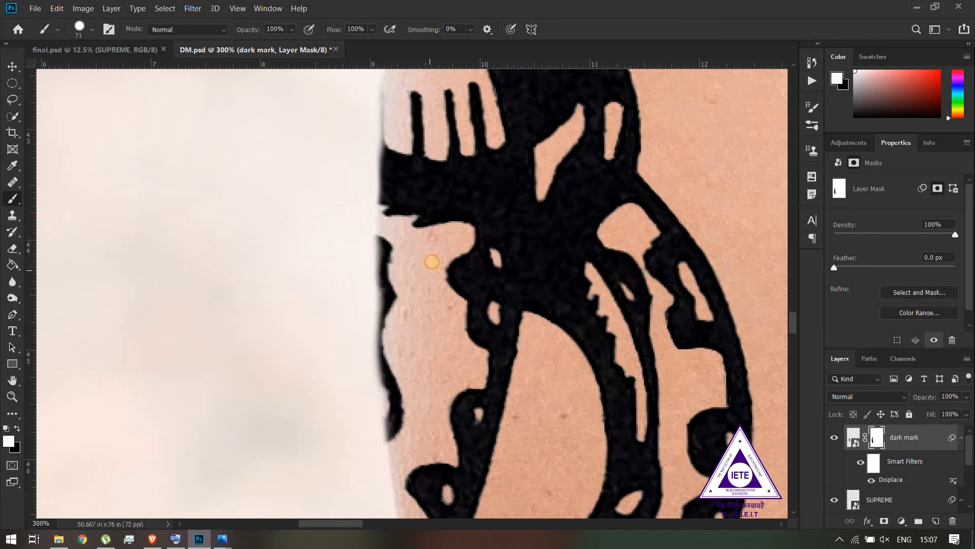
left_click(432, 262)
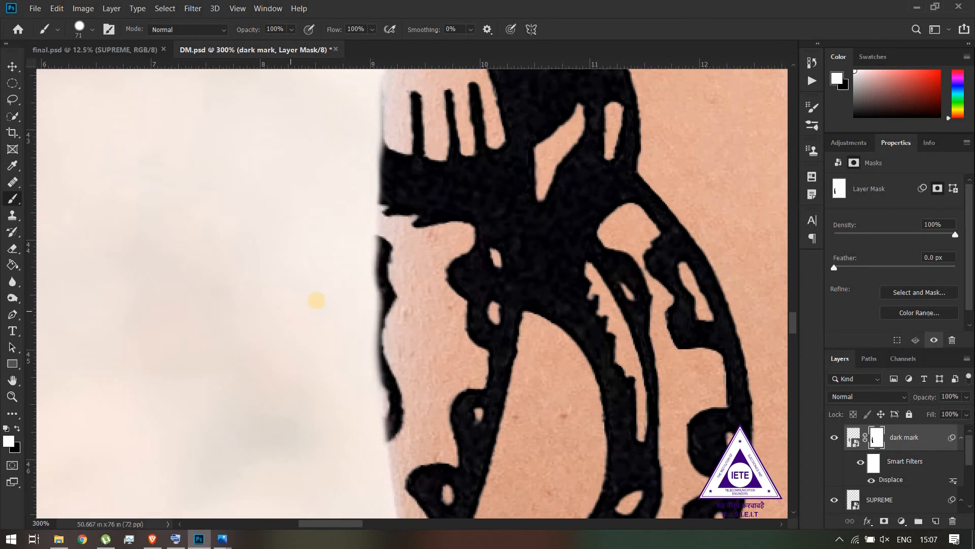
key("x")
left_click(326, 281)
left_click(325, 283)
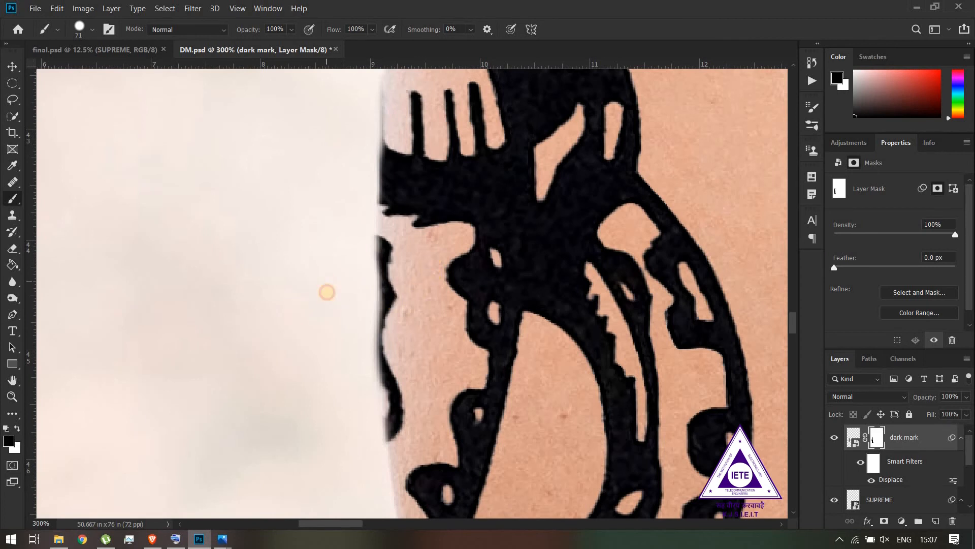
Touch up the dark mark's mask around the lower coil and tail along the arm's outer edge, restoring areas with white
mouse_move(478, 387)
left_mouse_down()
mouse_move(469, 212)
mouse_move(469, 227)
left_mouse_up()
key("ctrl+z")
left_click_drag(533, 418, 511, 105)
left_click_drag(476, 190, 459, 175)
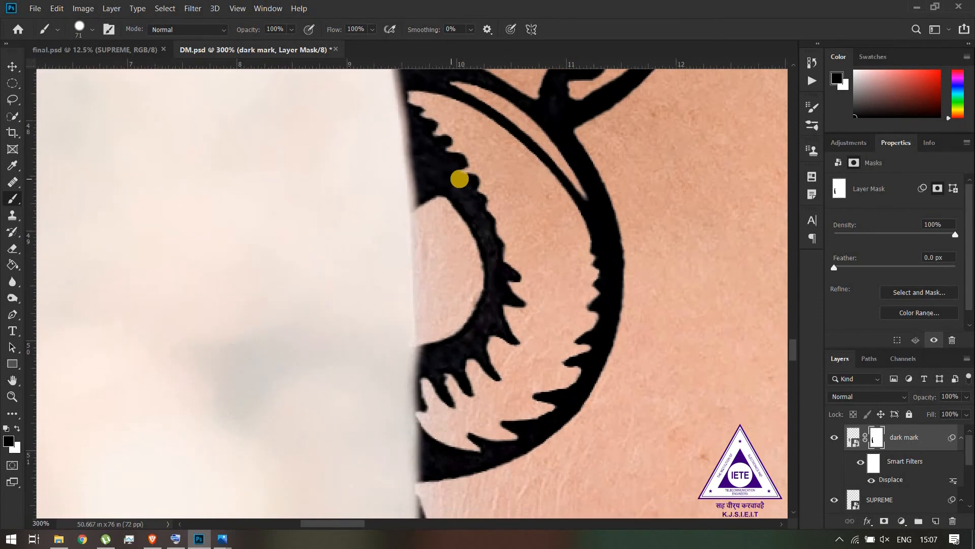
key("x")
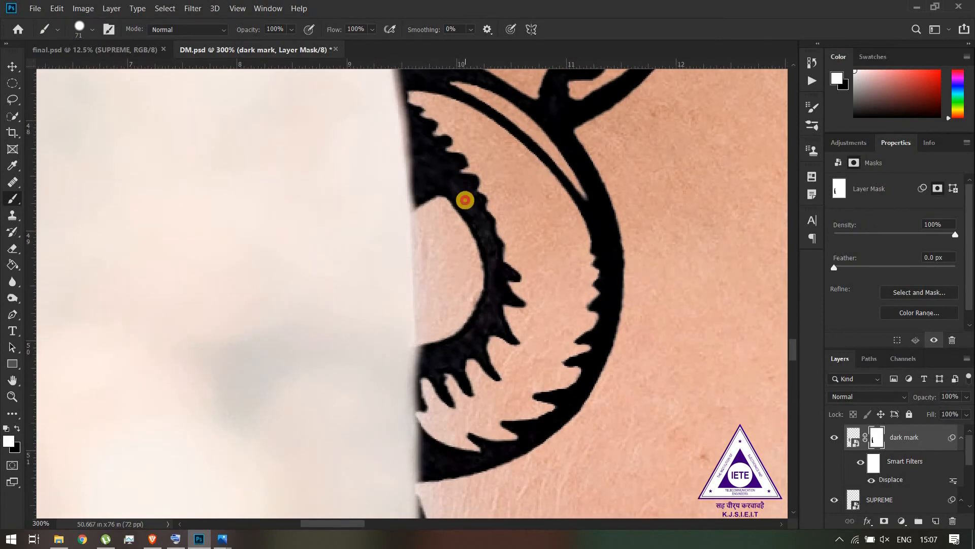
mouse_move(464, 152)
left_mouse_down()
mouse_move(496, 283)
mouse_move(490, 305)
mouse_move(466, 152)
left_mouse_up()
left_click_drag(588, 441, 588, 237)
left_click_drag(503, 322, 507, 435)
mouse_move(556, 475)
left_mouse_down()
mouse_move(592, 320)
mouse_move(574, 317)
mouse_move(525, 370)
mouse_move(530, 402)
left_mouse_up()
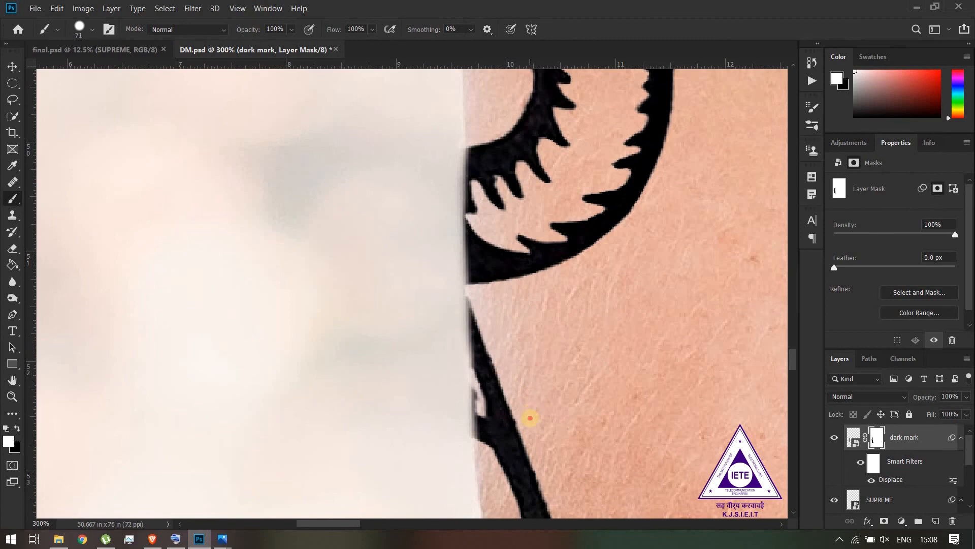
Lower the dark mark layer's opacity to 78% so the tattoo blends into the skin
key("ctrl+1")
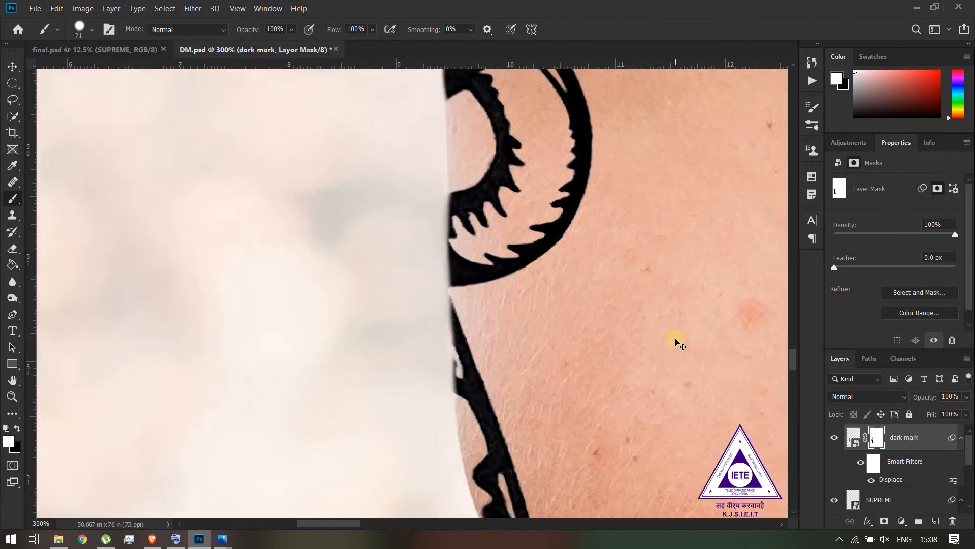
key("ctrl+minus")
key("ctrl+minus")
key("ctrl+minus")
key("ctrl+minus")
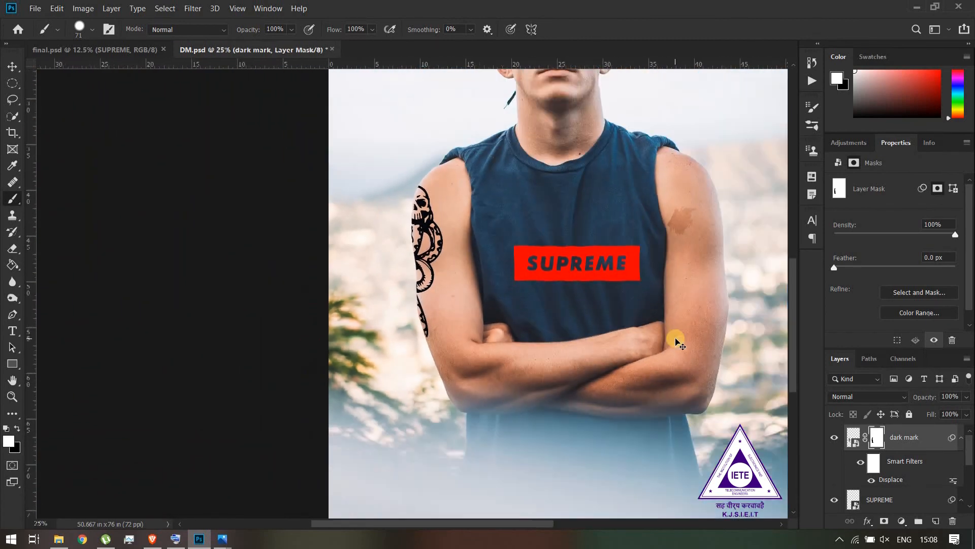
key("ctrl+minus")
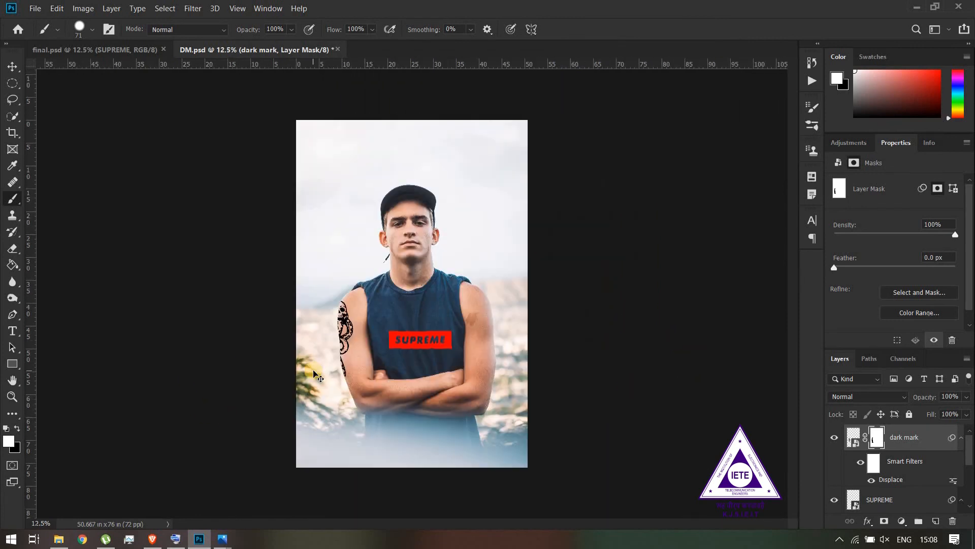
key("ctrl+plus")
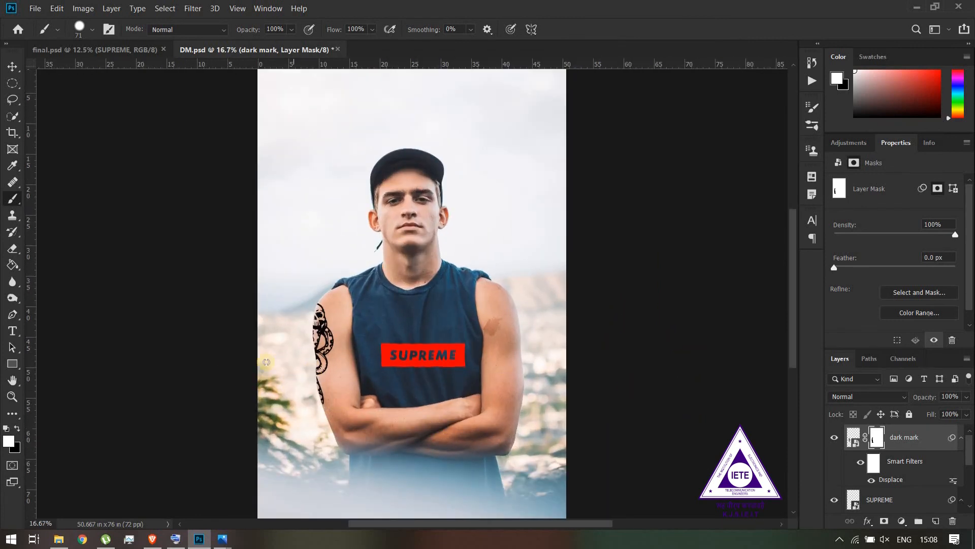
left_click_drag(468, 373, 475, 345)
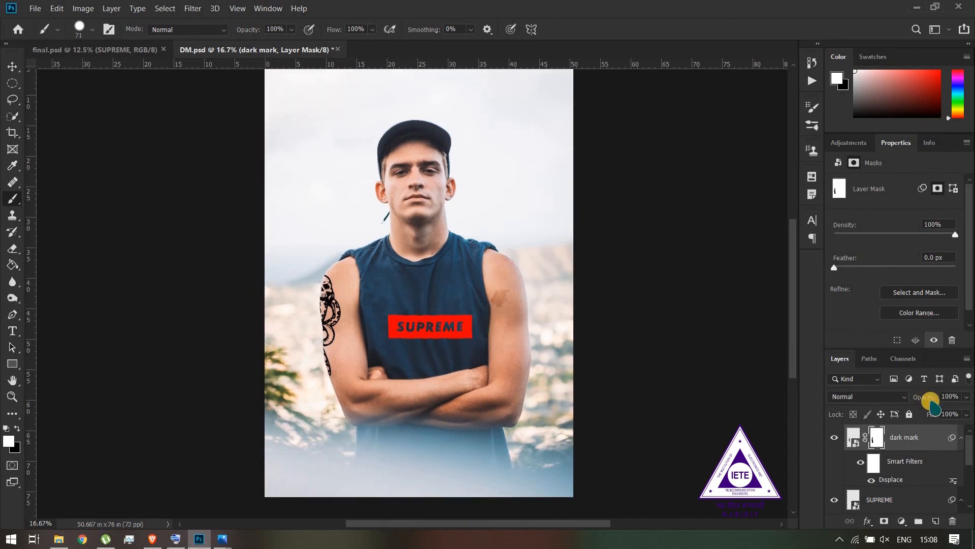
left_click_drag(926, 399, 921, 398)
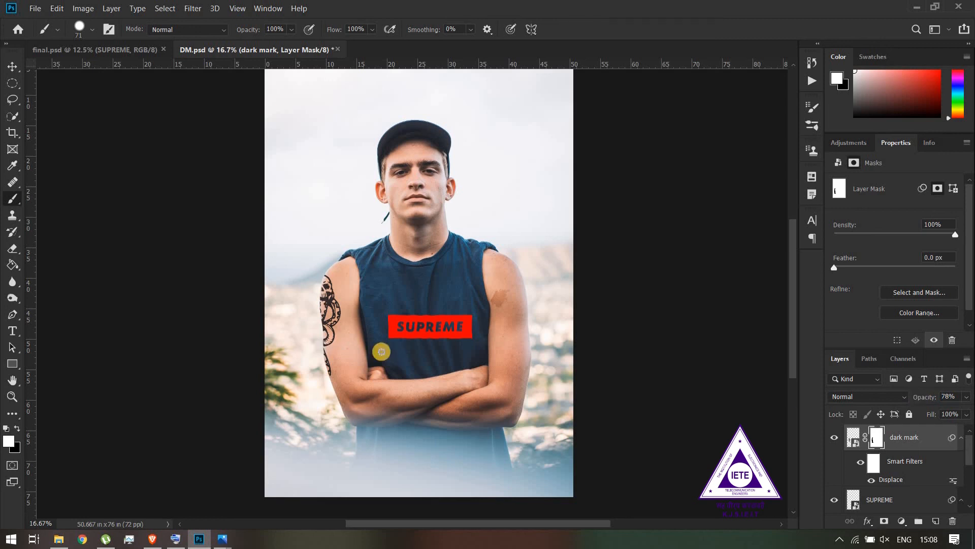
Add a Hue/Saturation adjustment above the SUPREME layer, clip it to that layer and set its saturation to -19
left_click(881, 500)
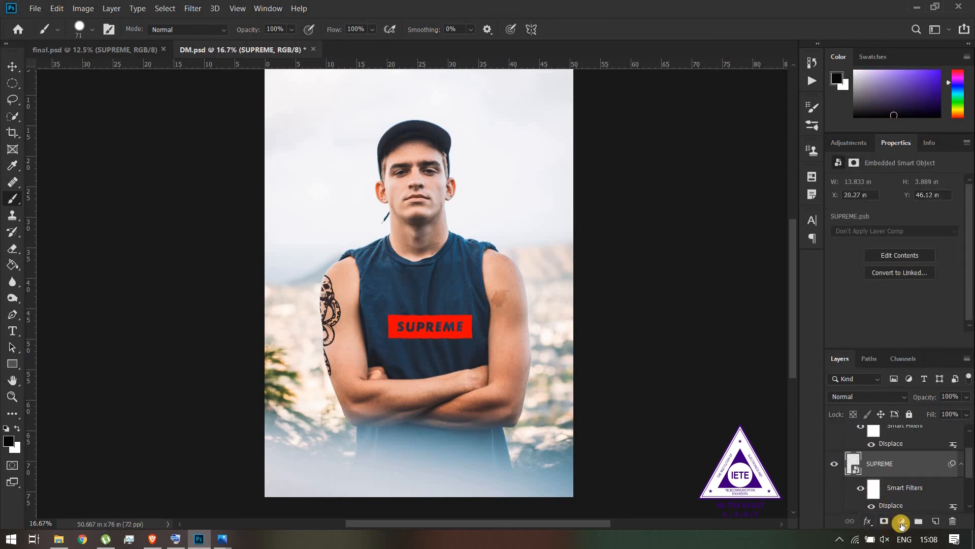
left_click(901, 522)
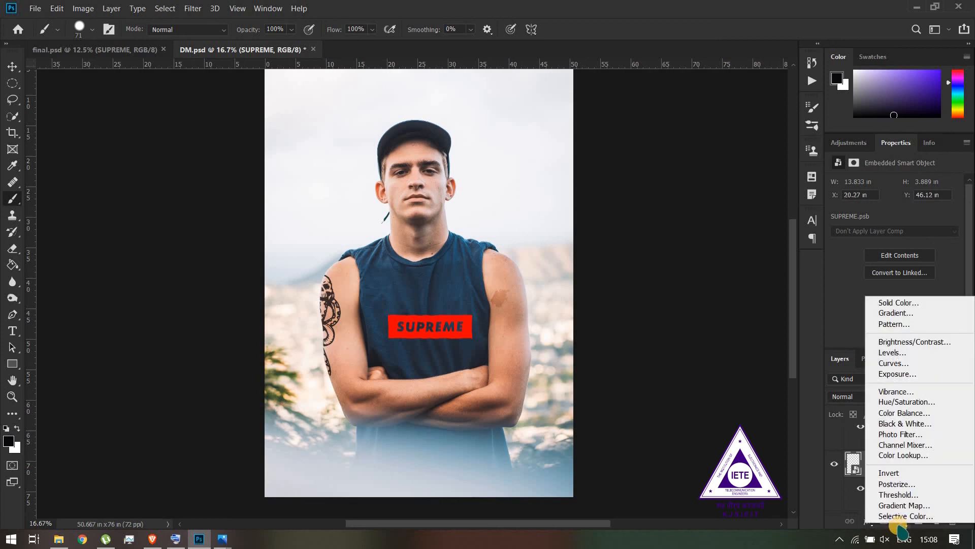
left_click(901, 403)
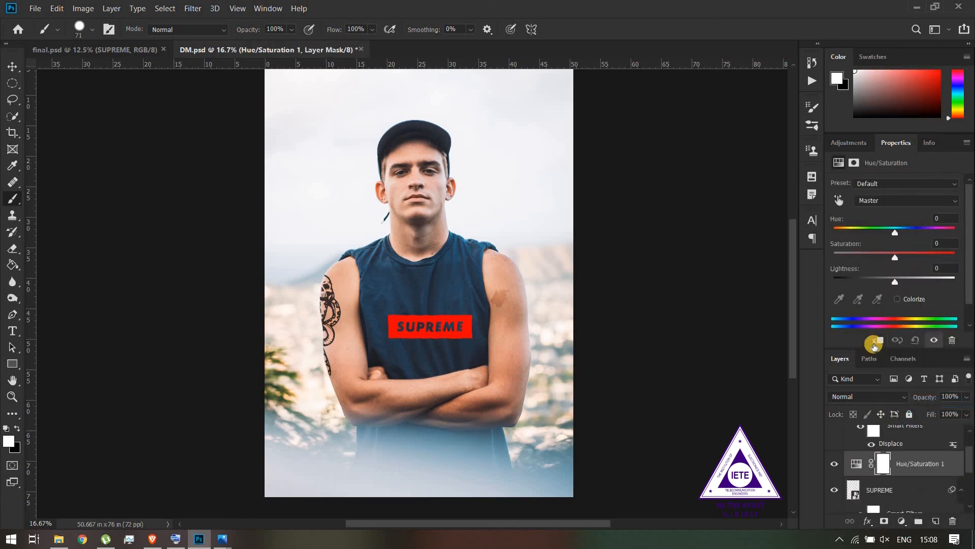
left_click(875, 345)
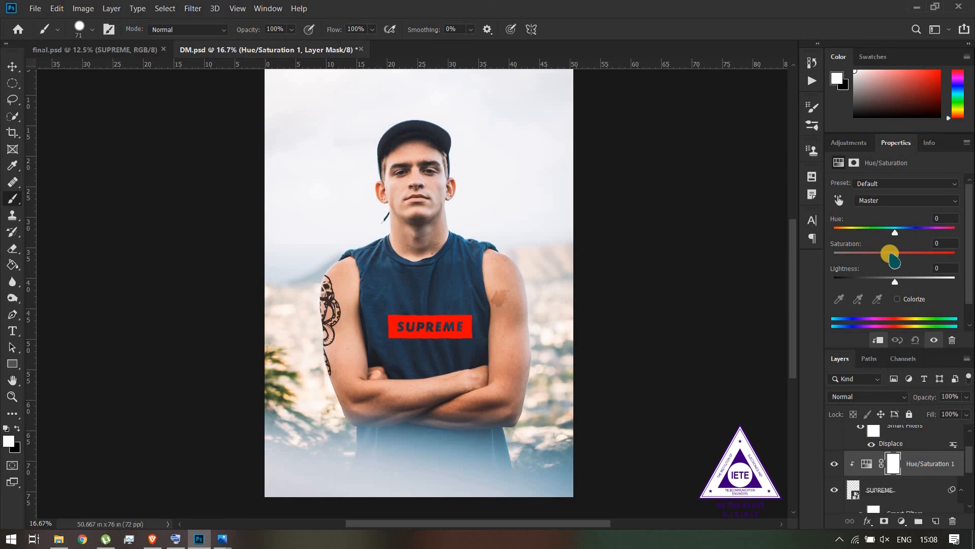
left_click_drag(889, 254, 887, 252)
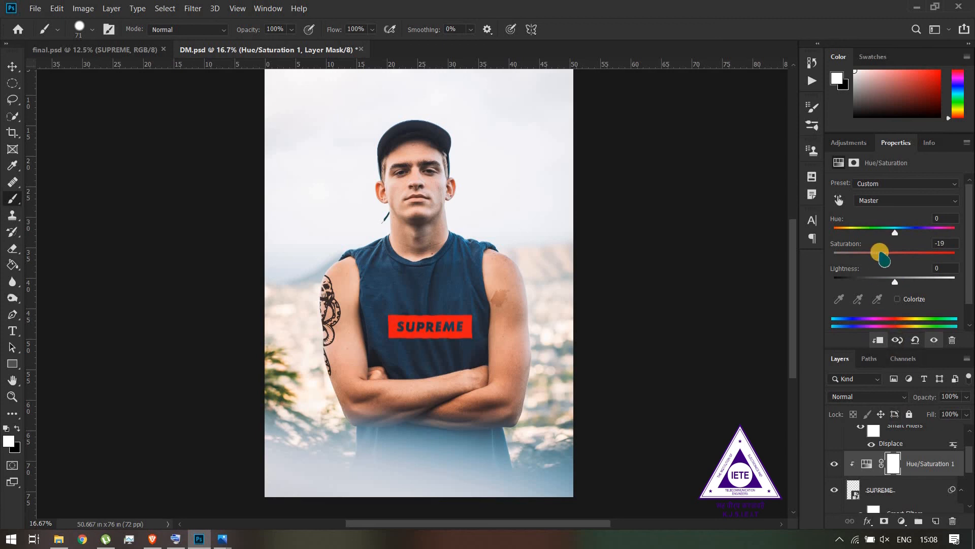
Compare the logo and tattoo in DM.psd with the finished version in final.psd at the same zoom
left_click_drag(468, 374, 506, 374)
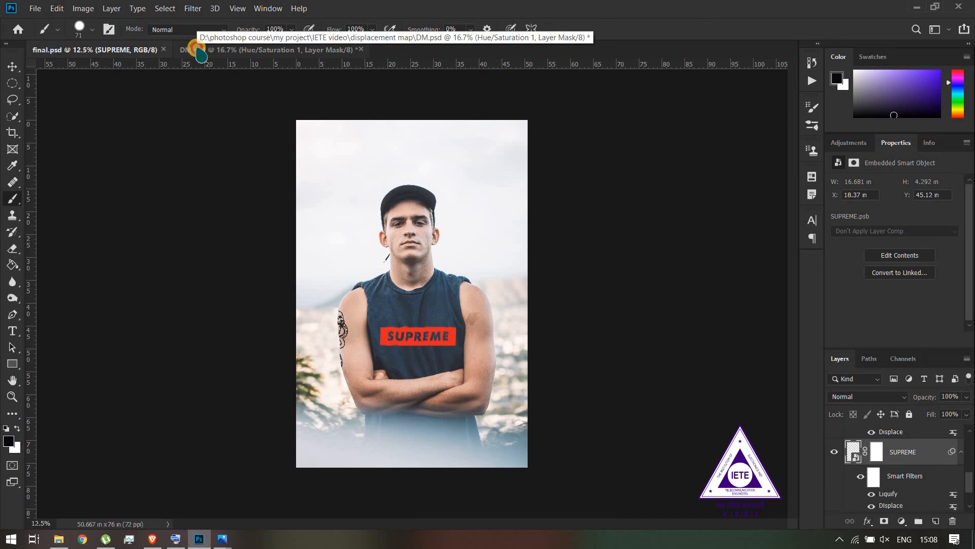
left_click(200, 51)
key("ctrl+minus")
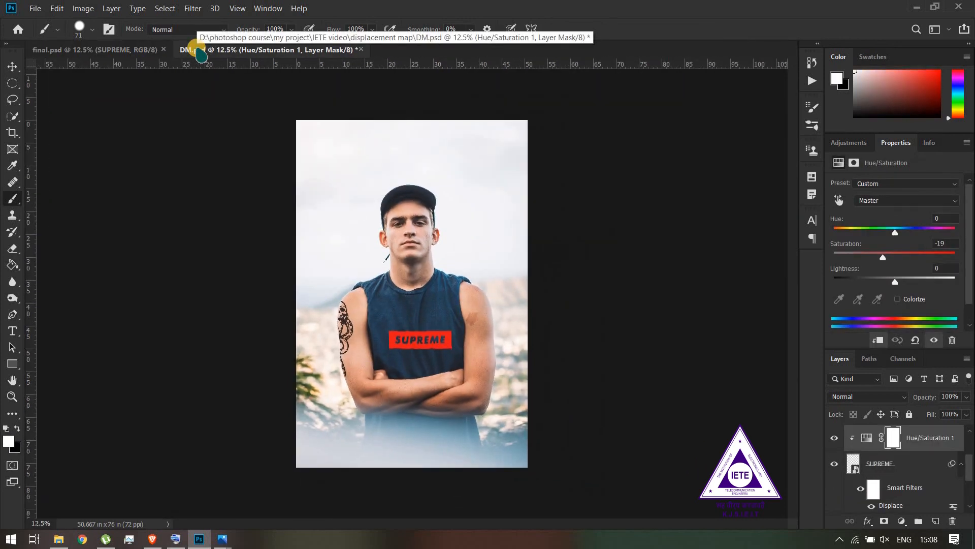
left_click(147, 50)
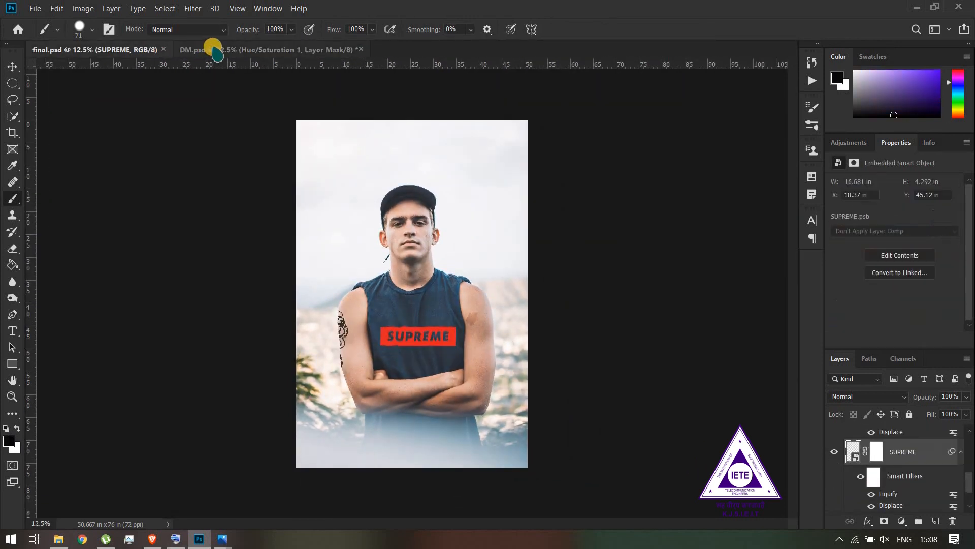
Return to DM.psd and apply a Liquify smart filter to the SUPREME layer, slightly warping the box logo
left_click(213, 49)
left_click_drag(480, 340, 511, 352)
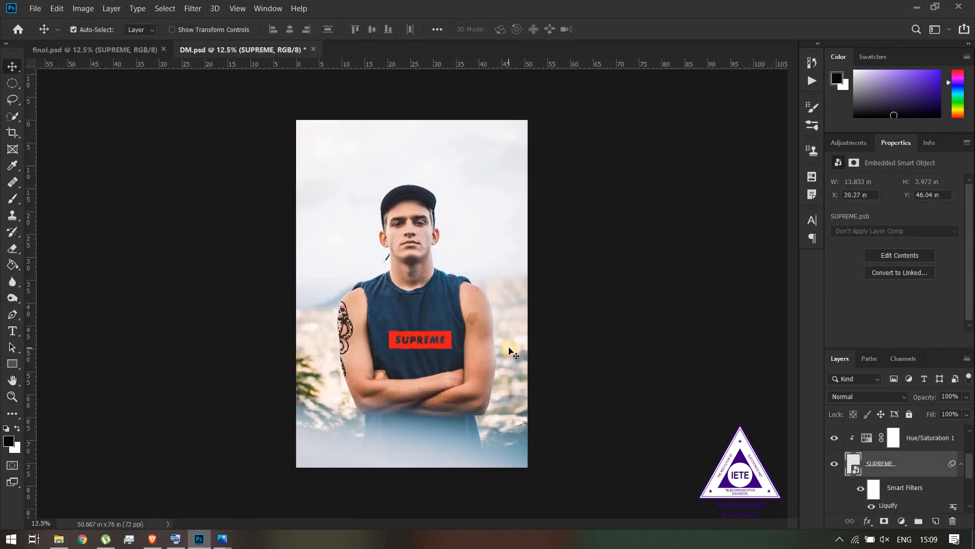